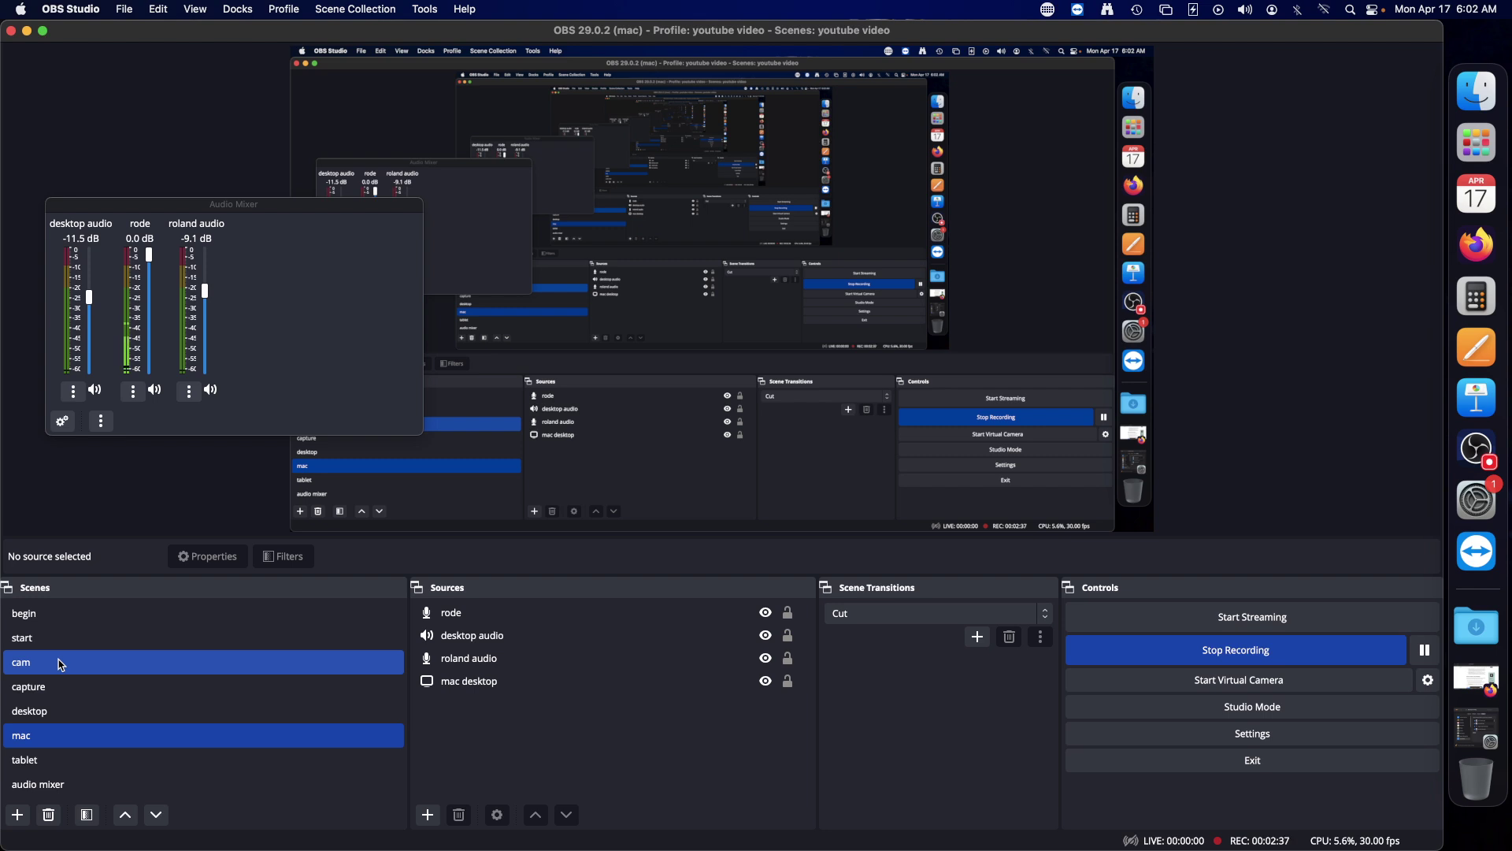
left_click(31, 639)
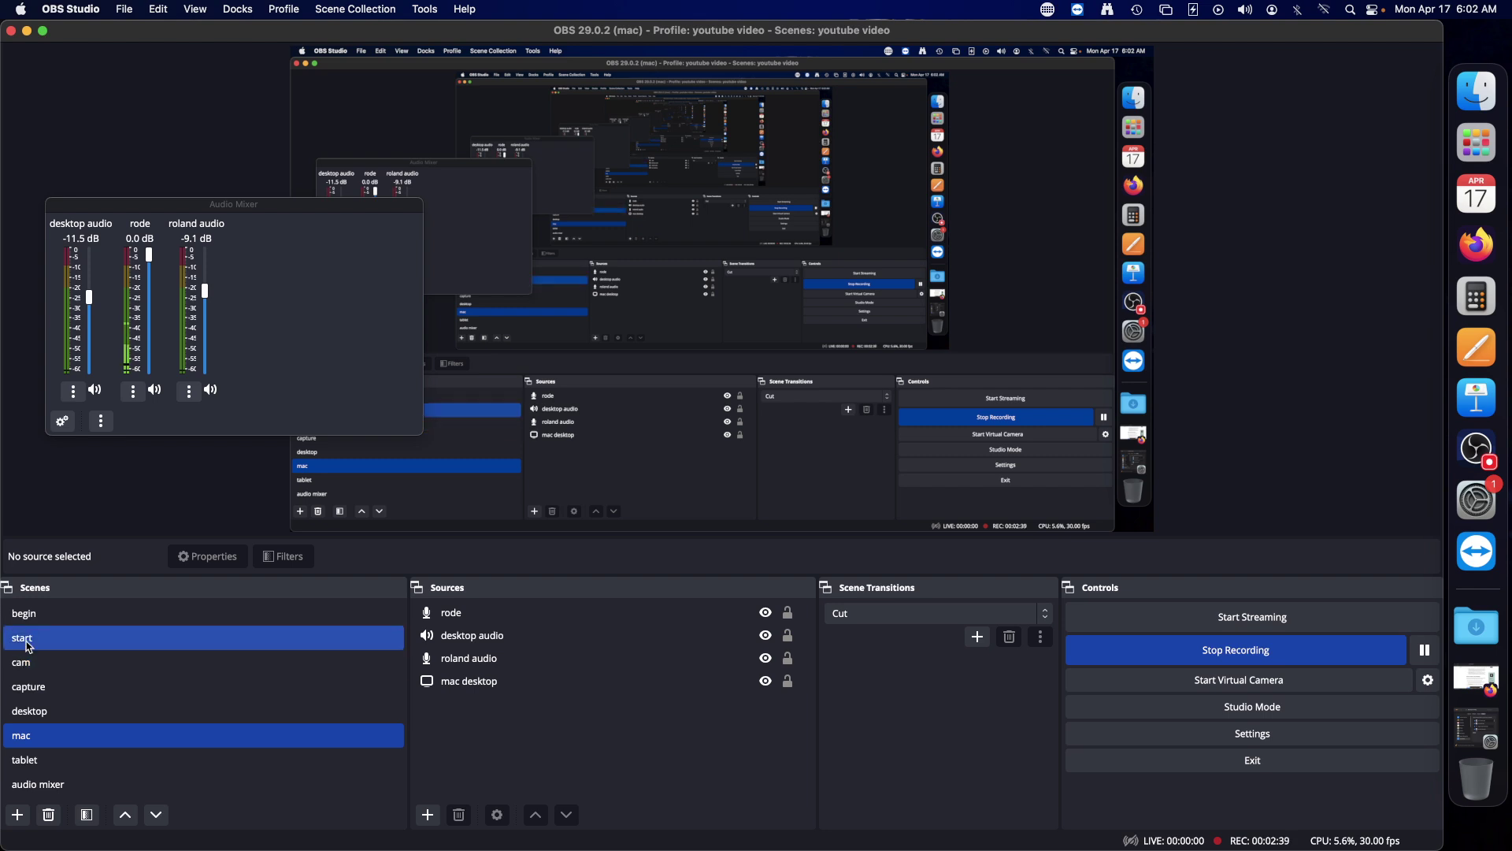
left_click(35, 614)
left_click(35, 638)
left_click(37, 662)
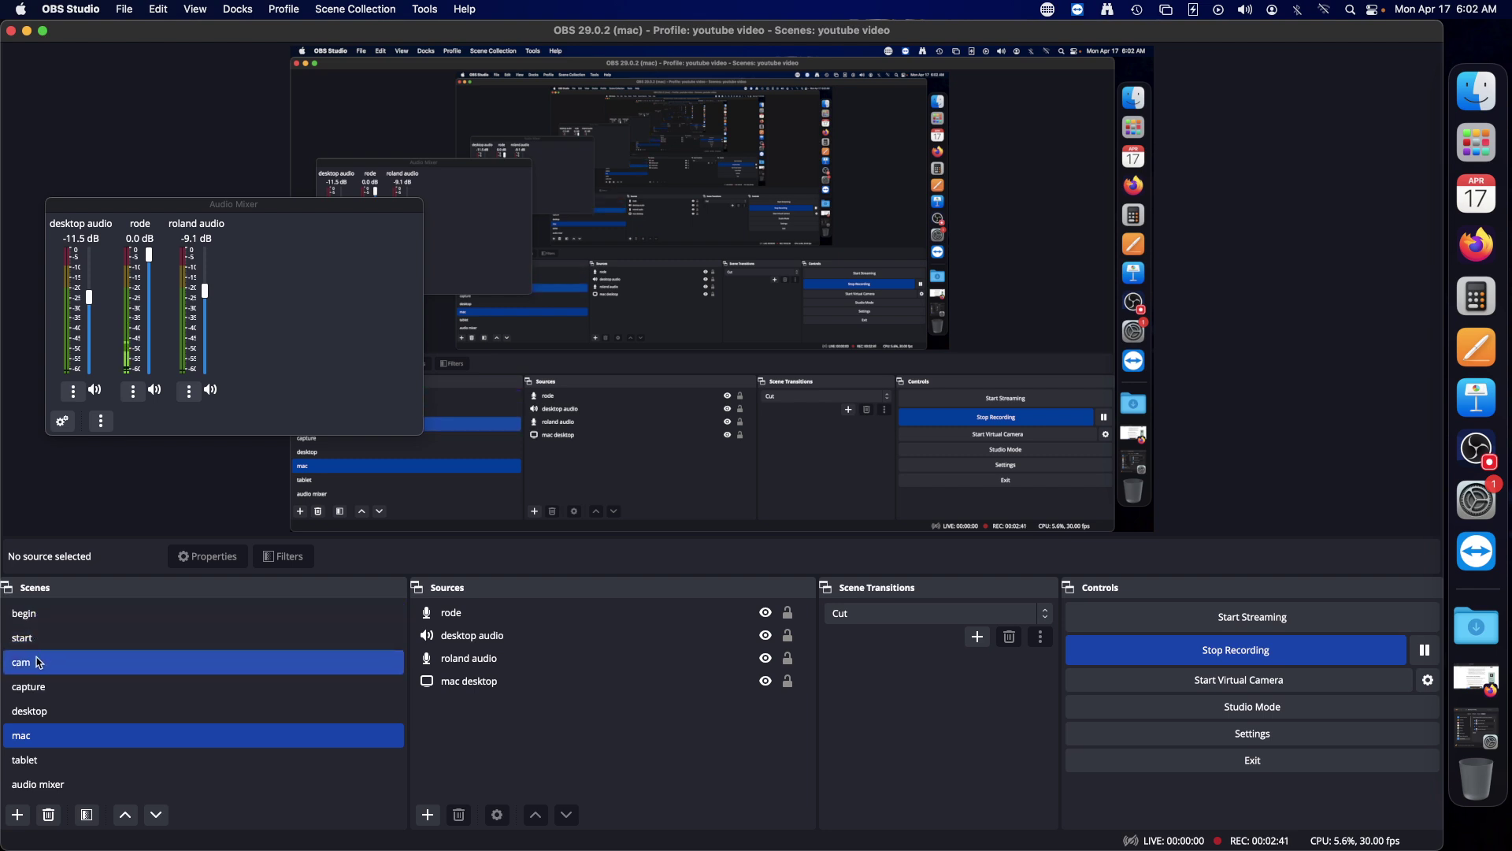
left_click(39, 648)
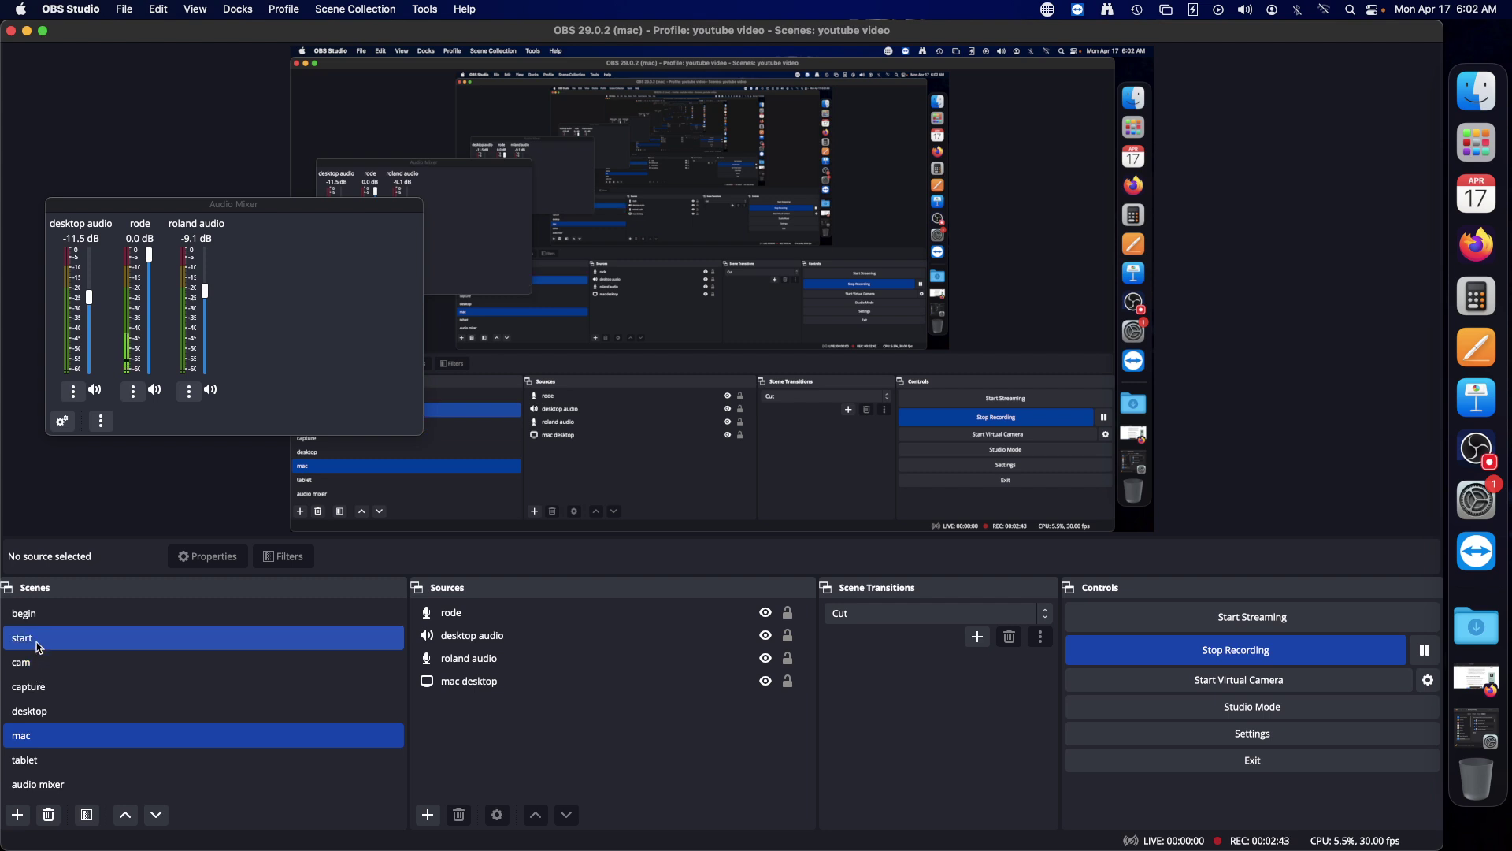
left_click(38, 663)
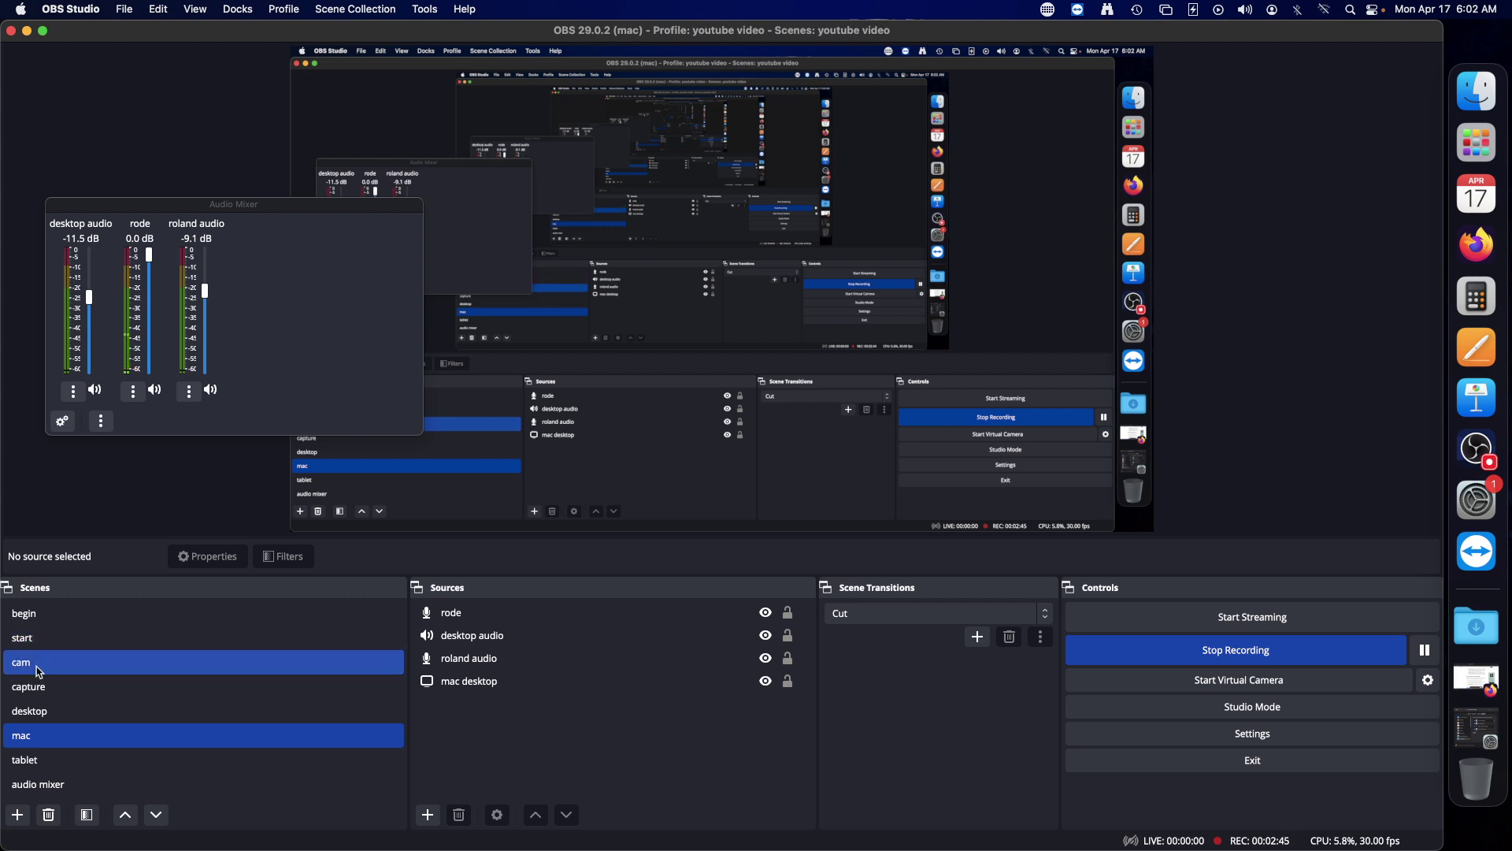
left_click(36, 645)
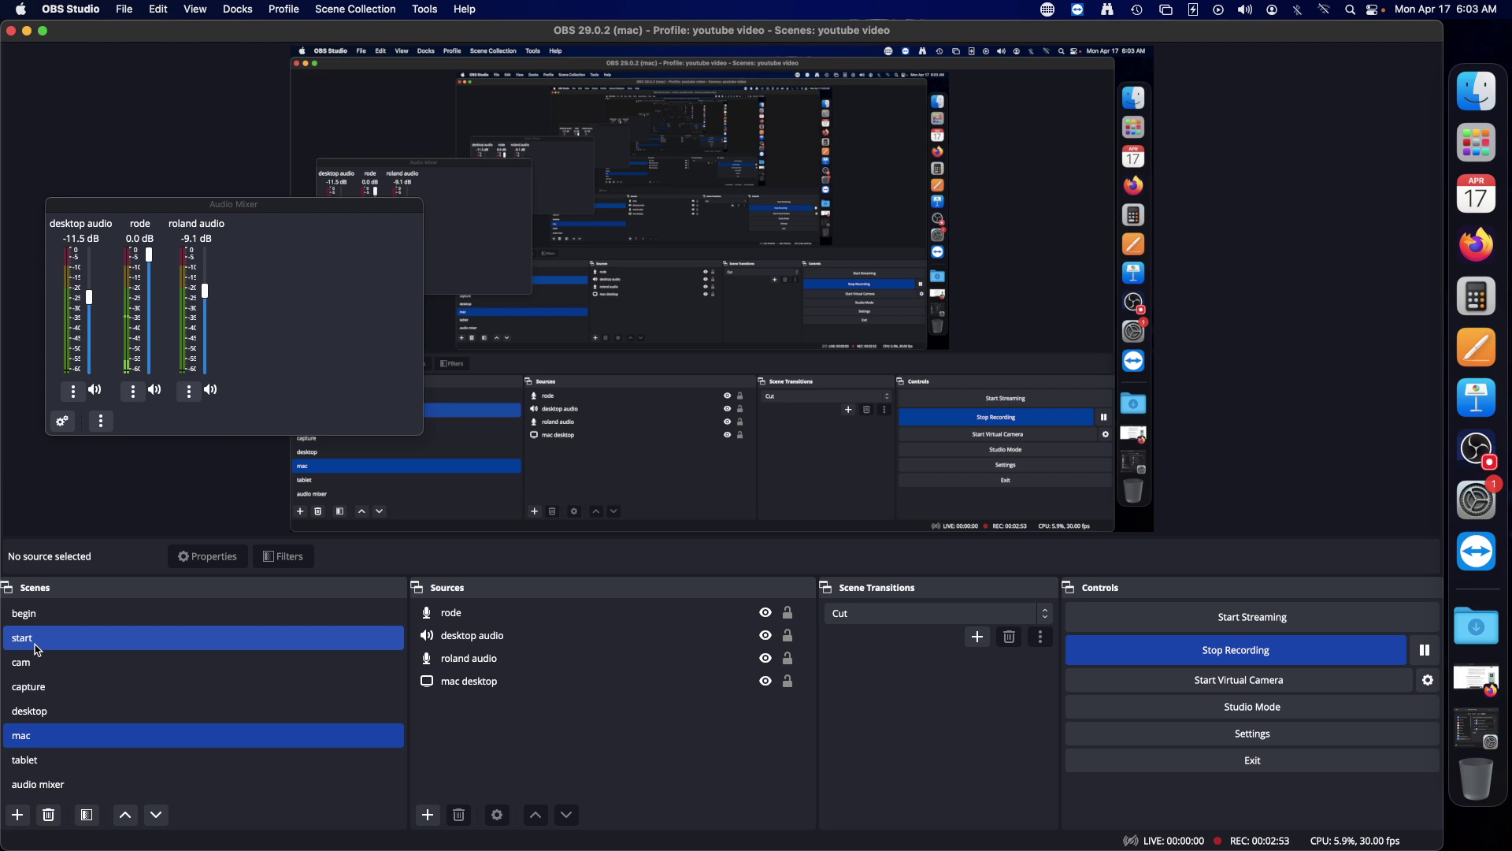
left_click(37, 663)
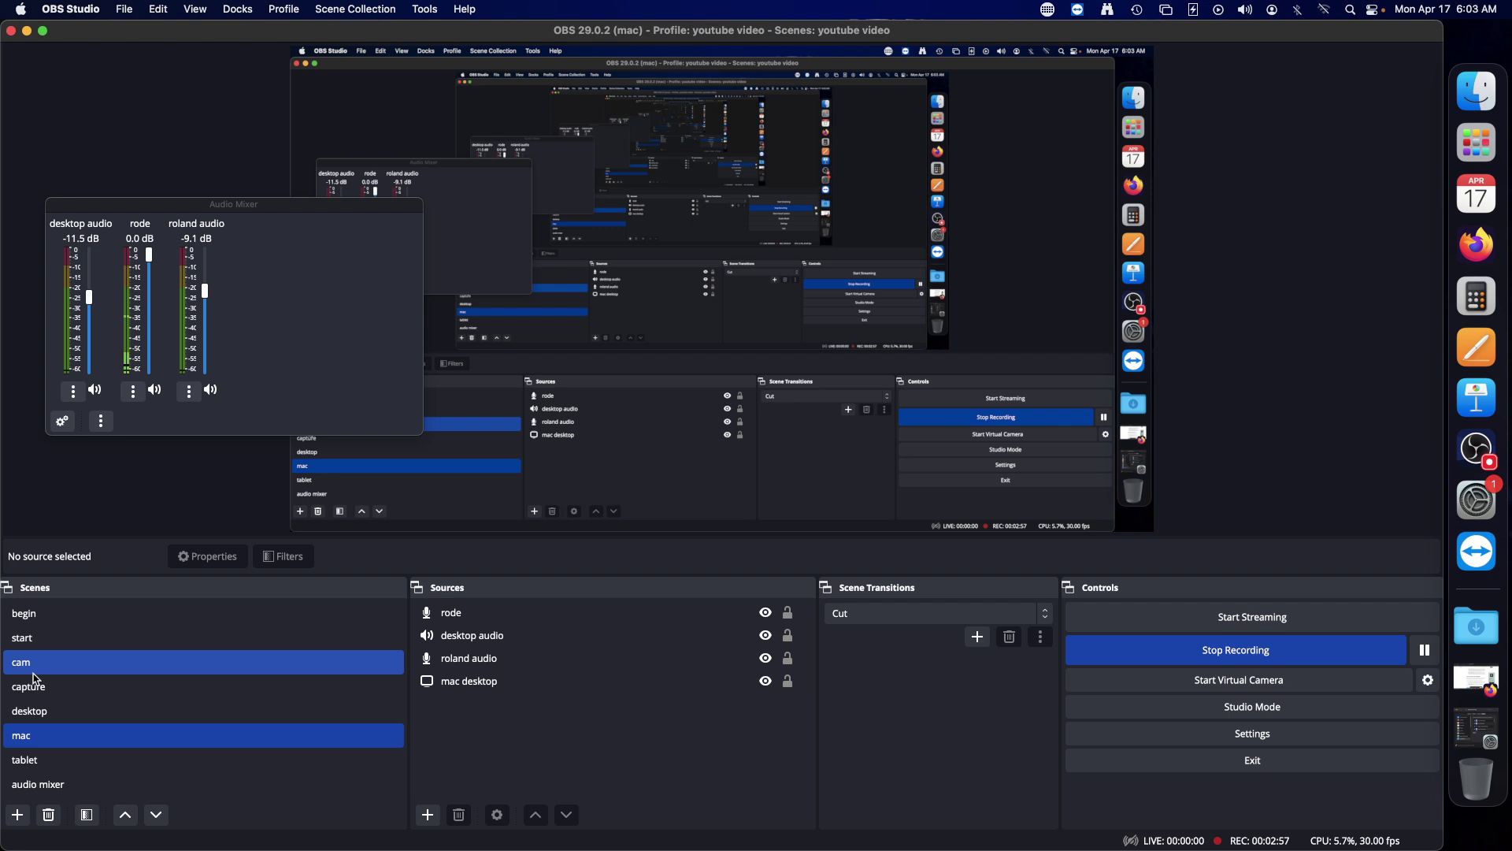
left_click(72, 646)
left_click(75, 665)
left_click(75, 690)
left_click(75, 713)
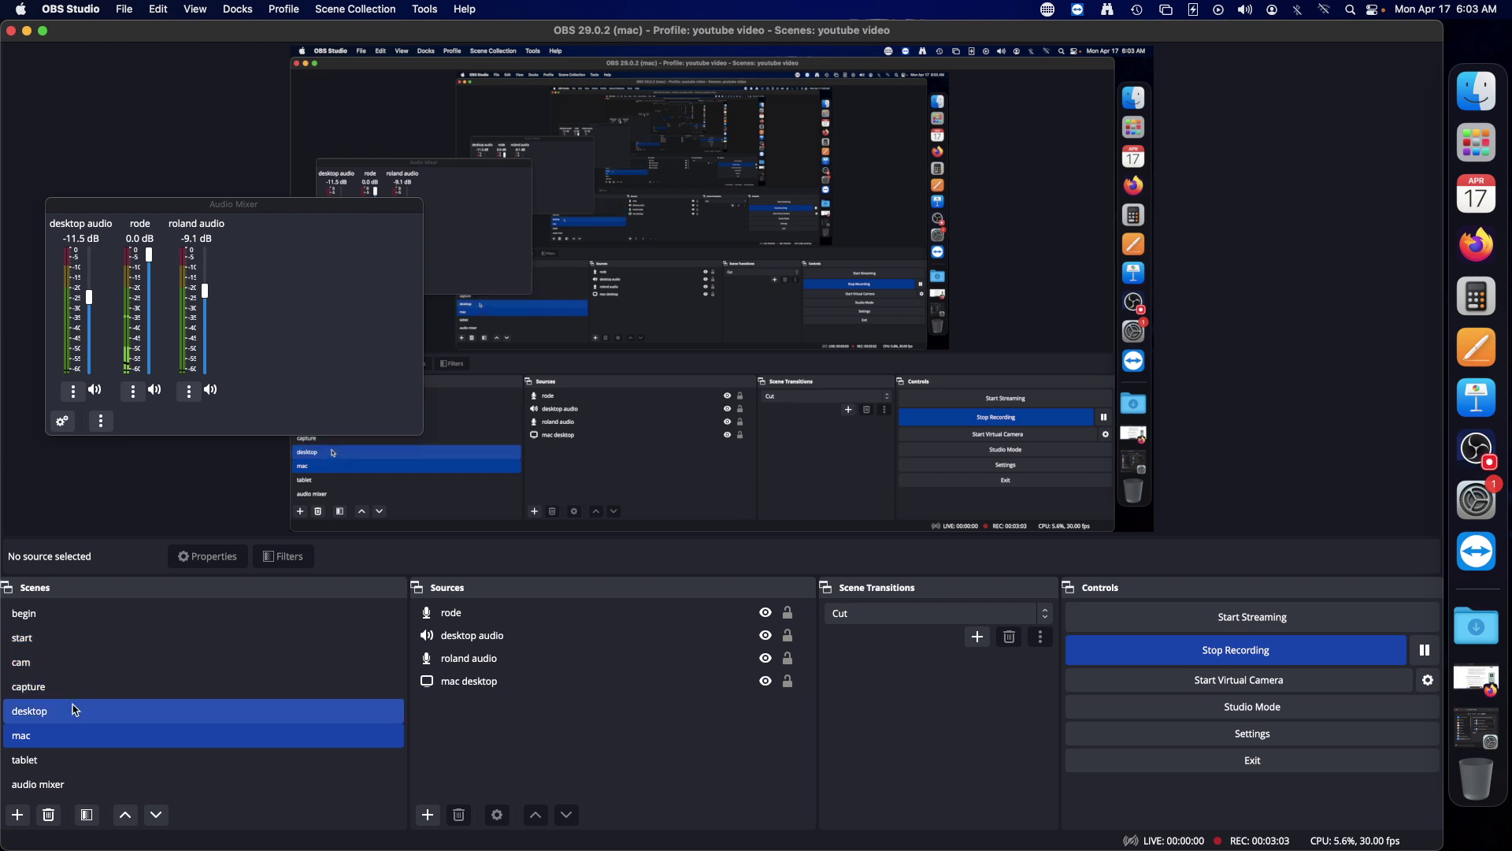
left_click(75, 688)
left_click(75, 711)
left_click(65, 732)
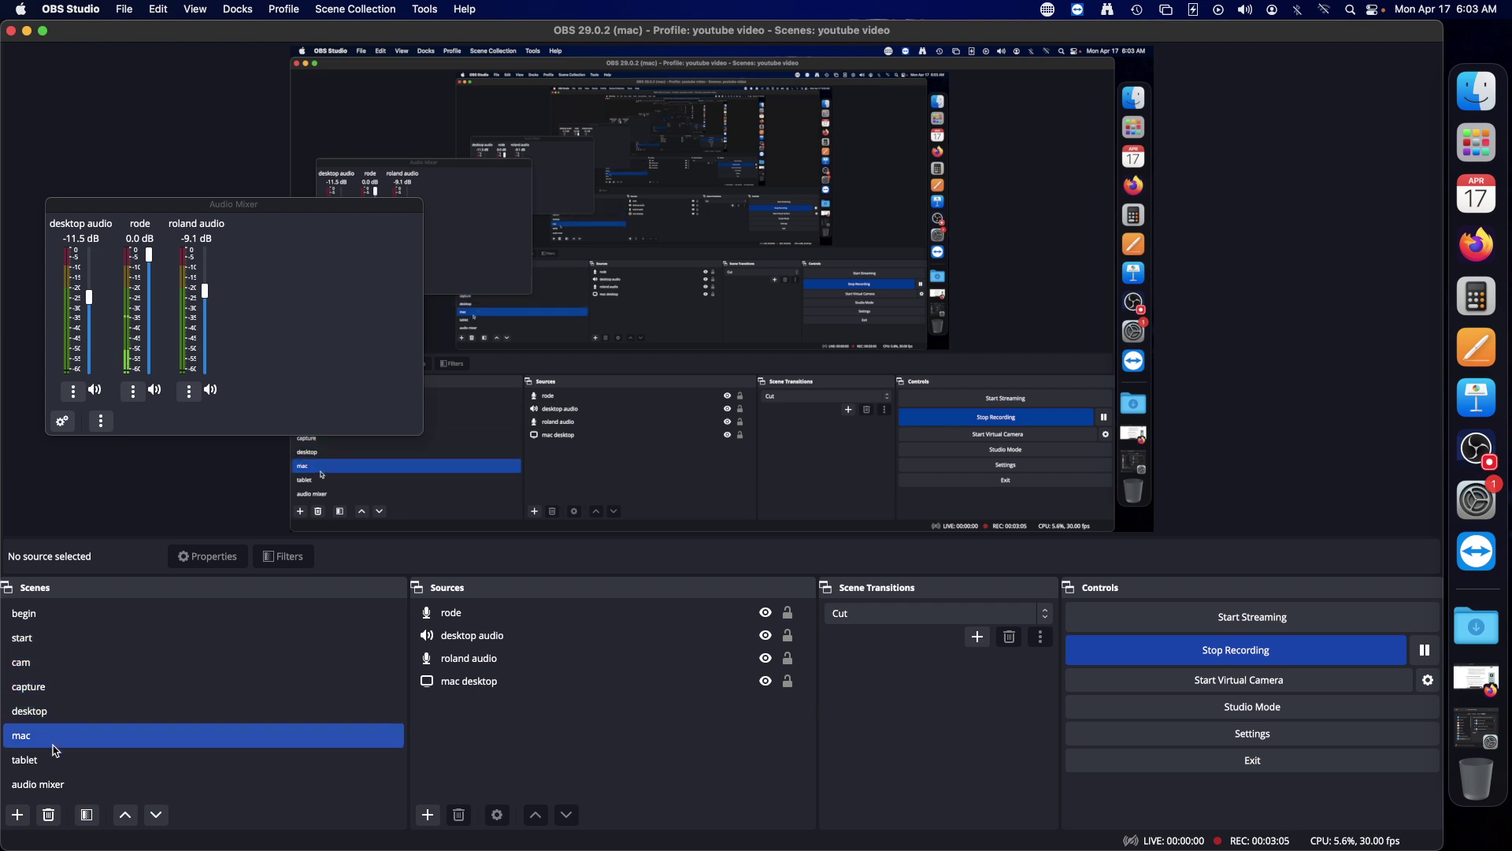
left_click(55, 760)
left_click(57, 782)
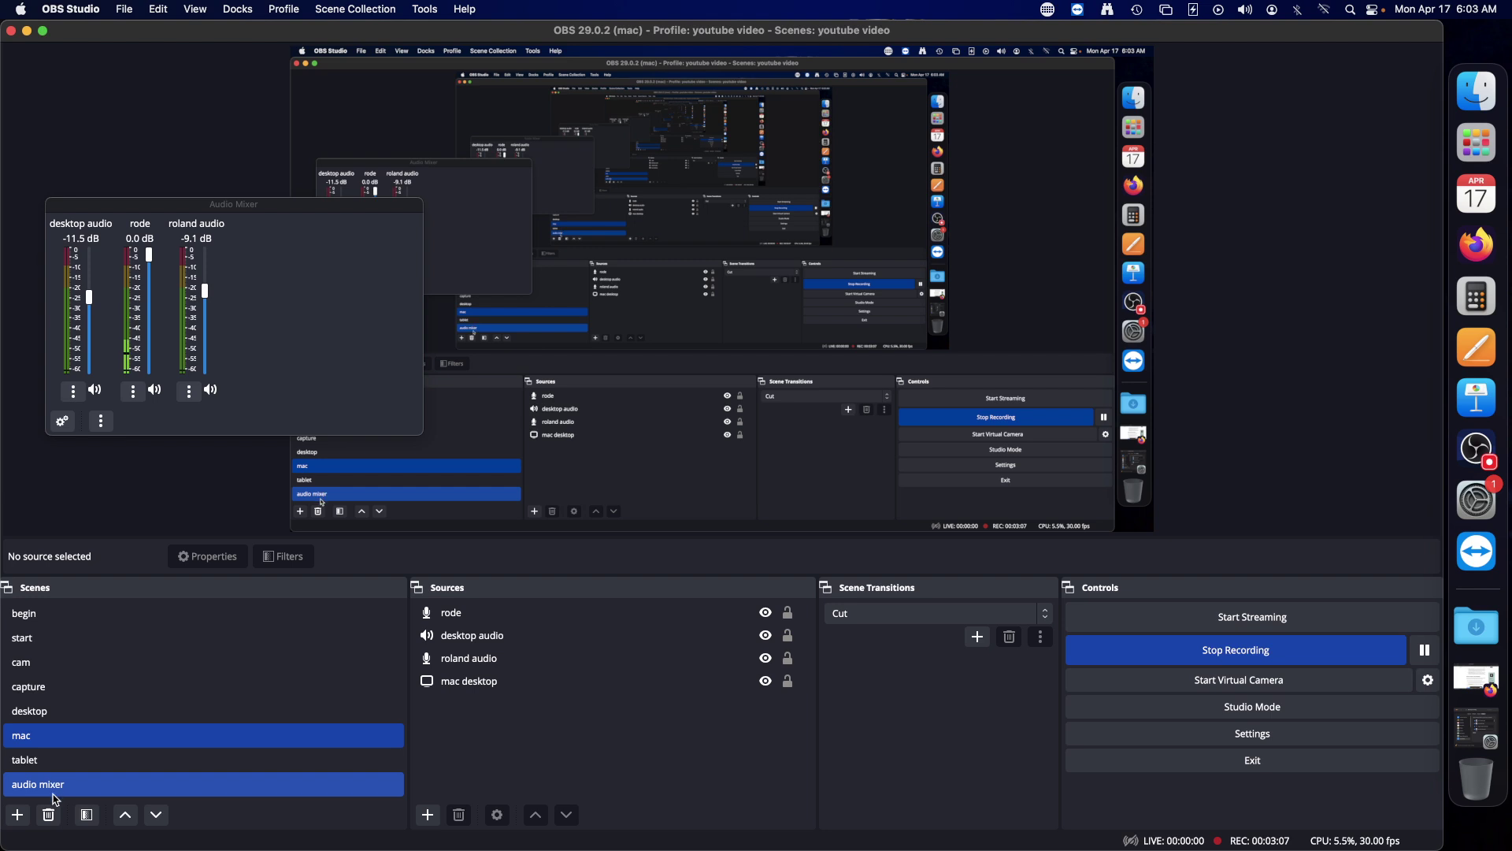
left_click(56, 762)
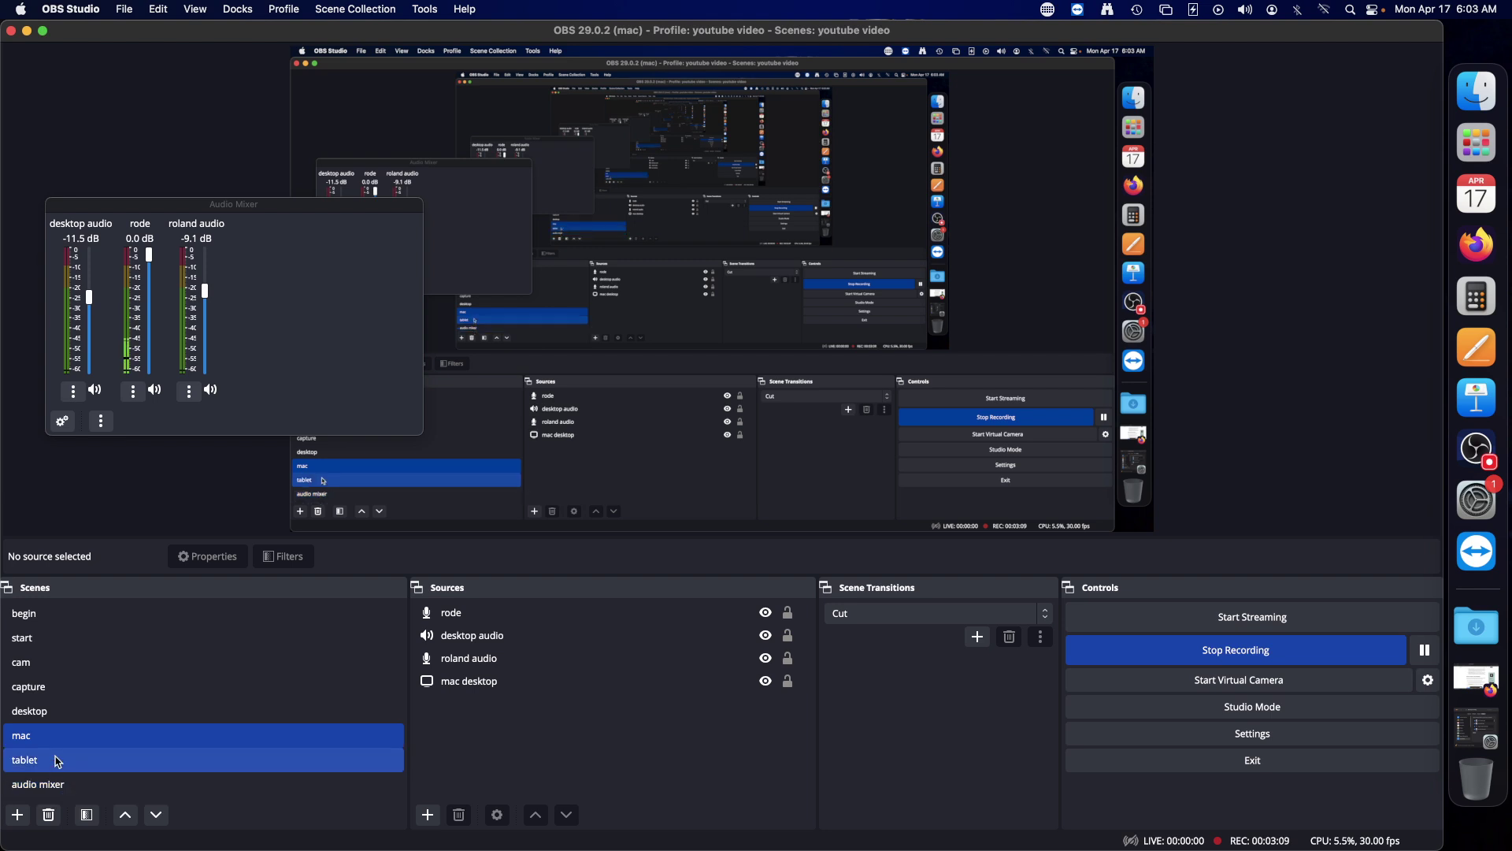
left_click(57, 780)
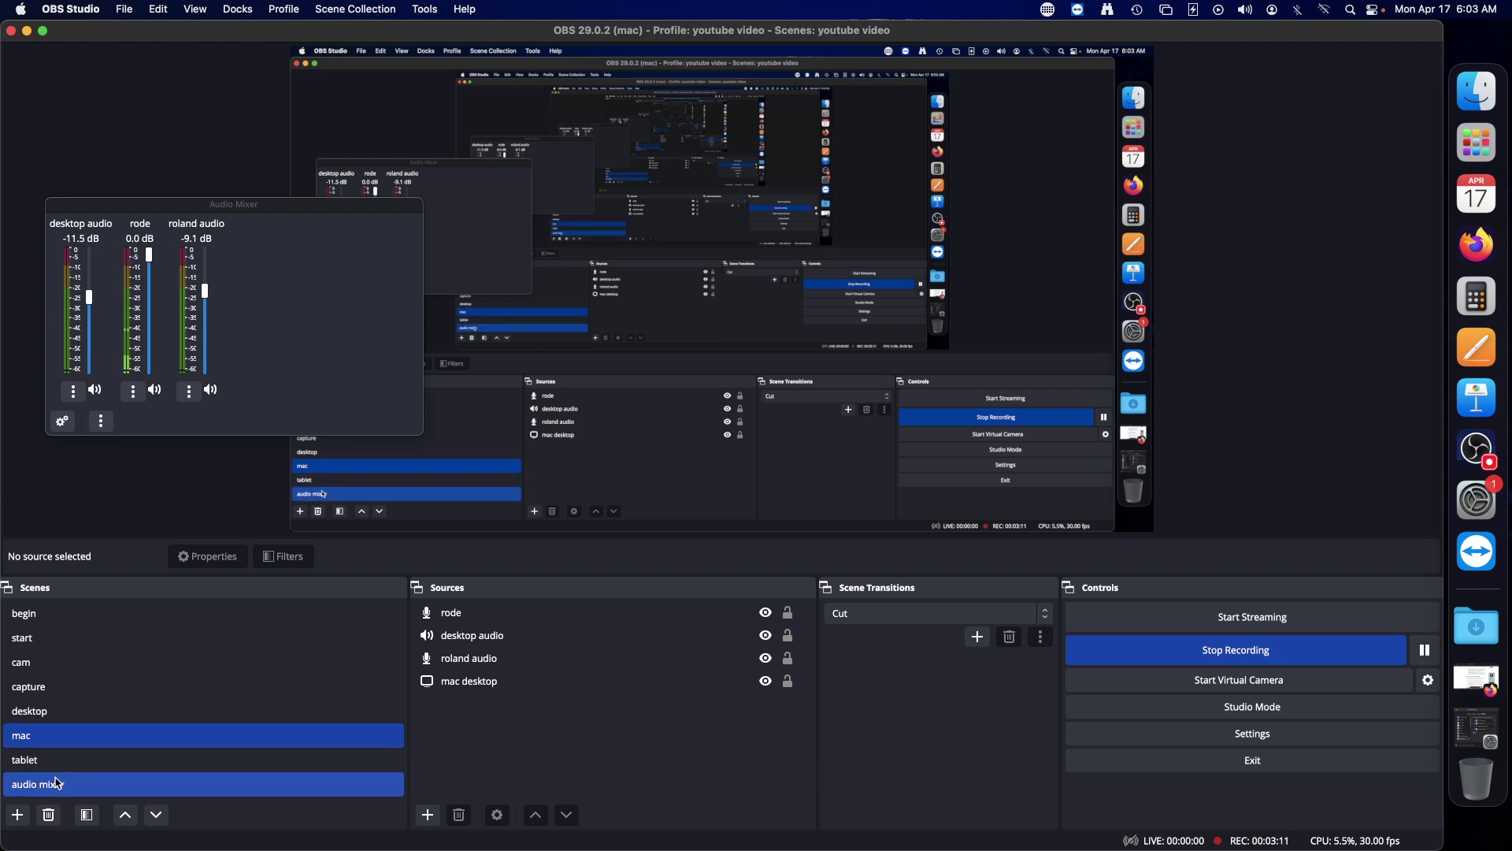
left_click(55, 769)
left_click(48, 788)
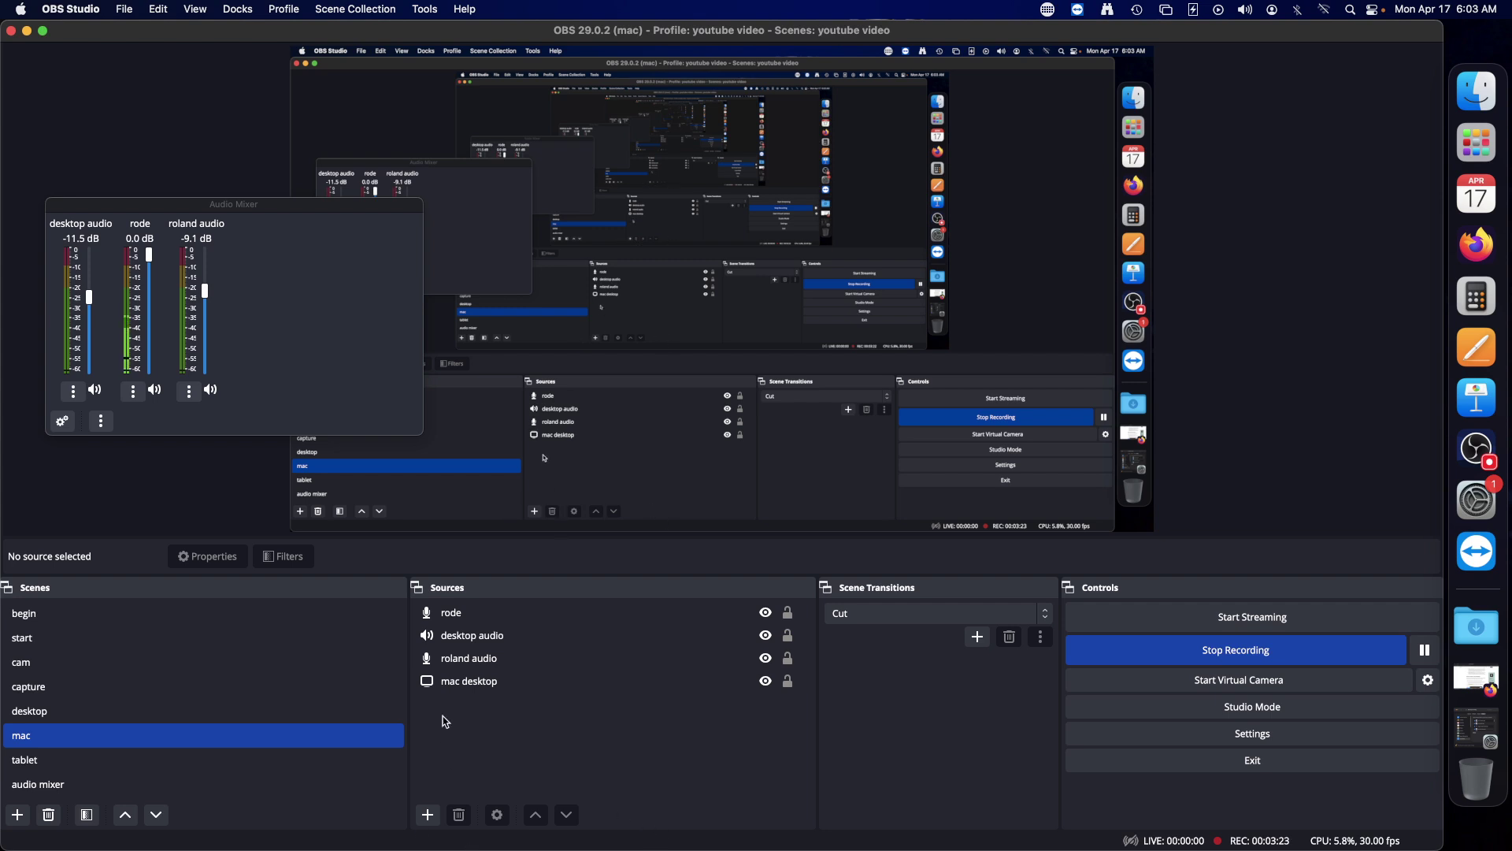
left_click(467, 659)
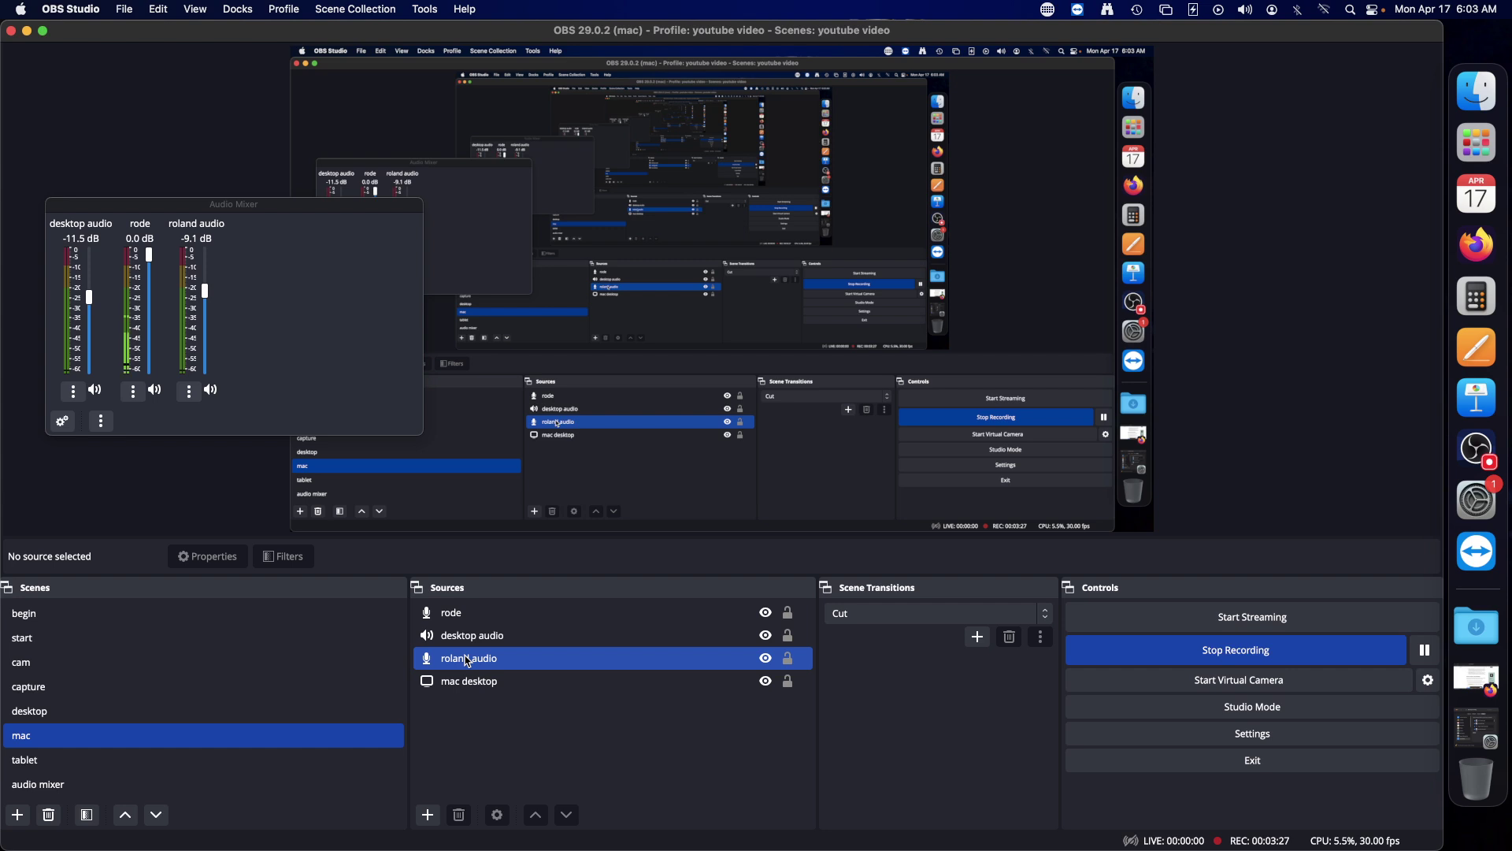
left_click(462, 679)
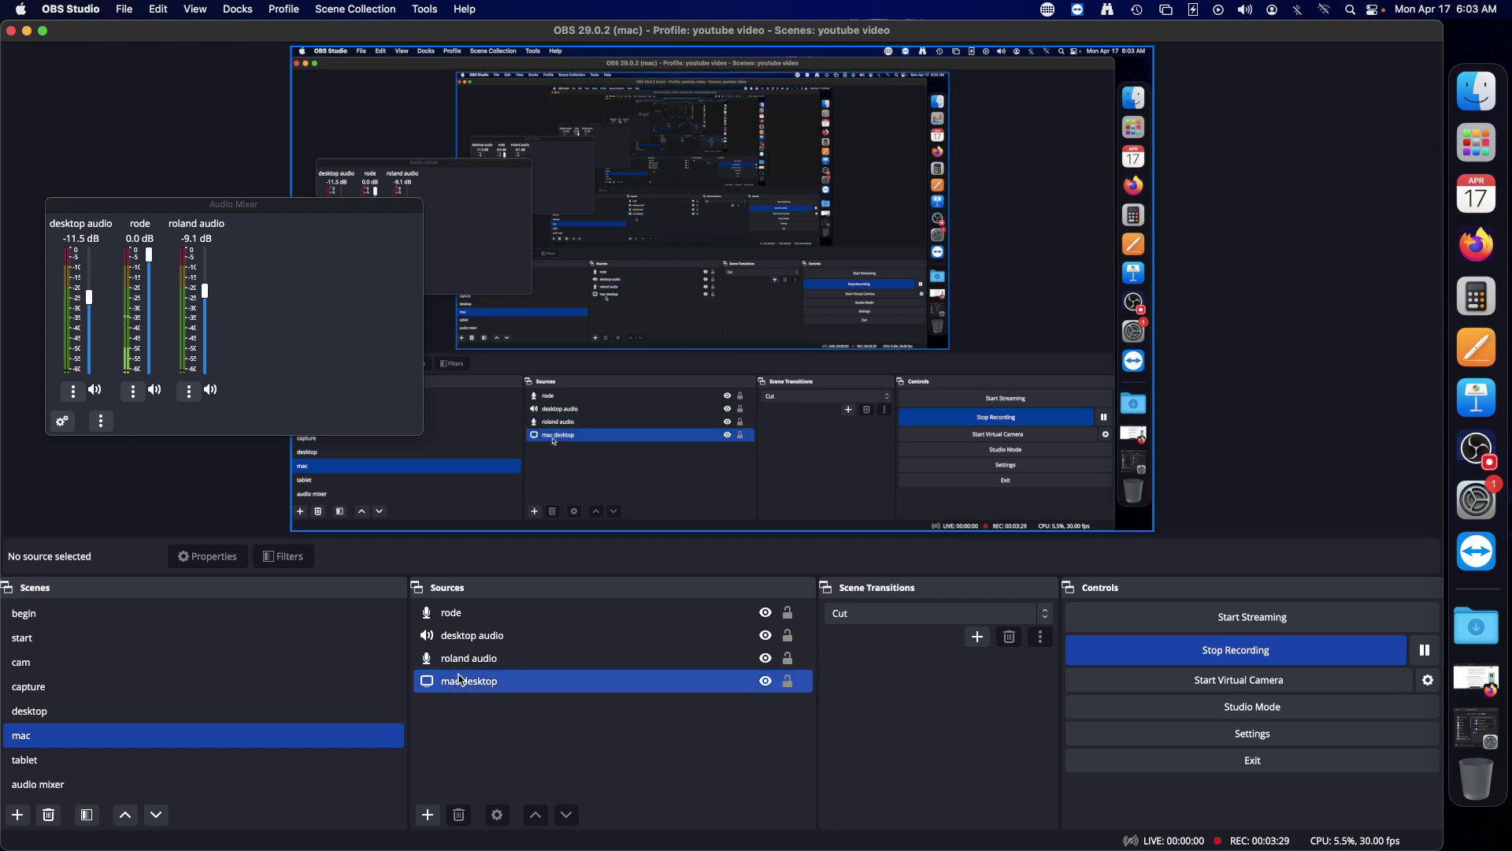
left_click(468, 727)
left_click(449, 682)
left_click(447, 668)
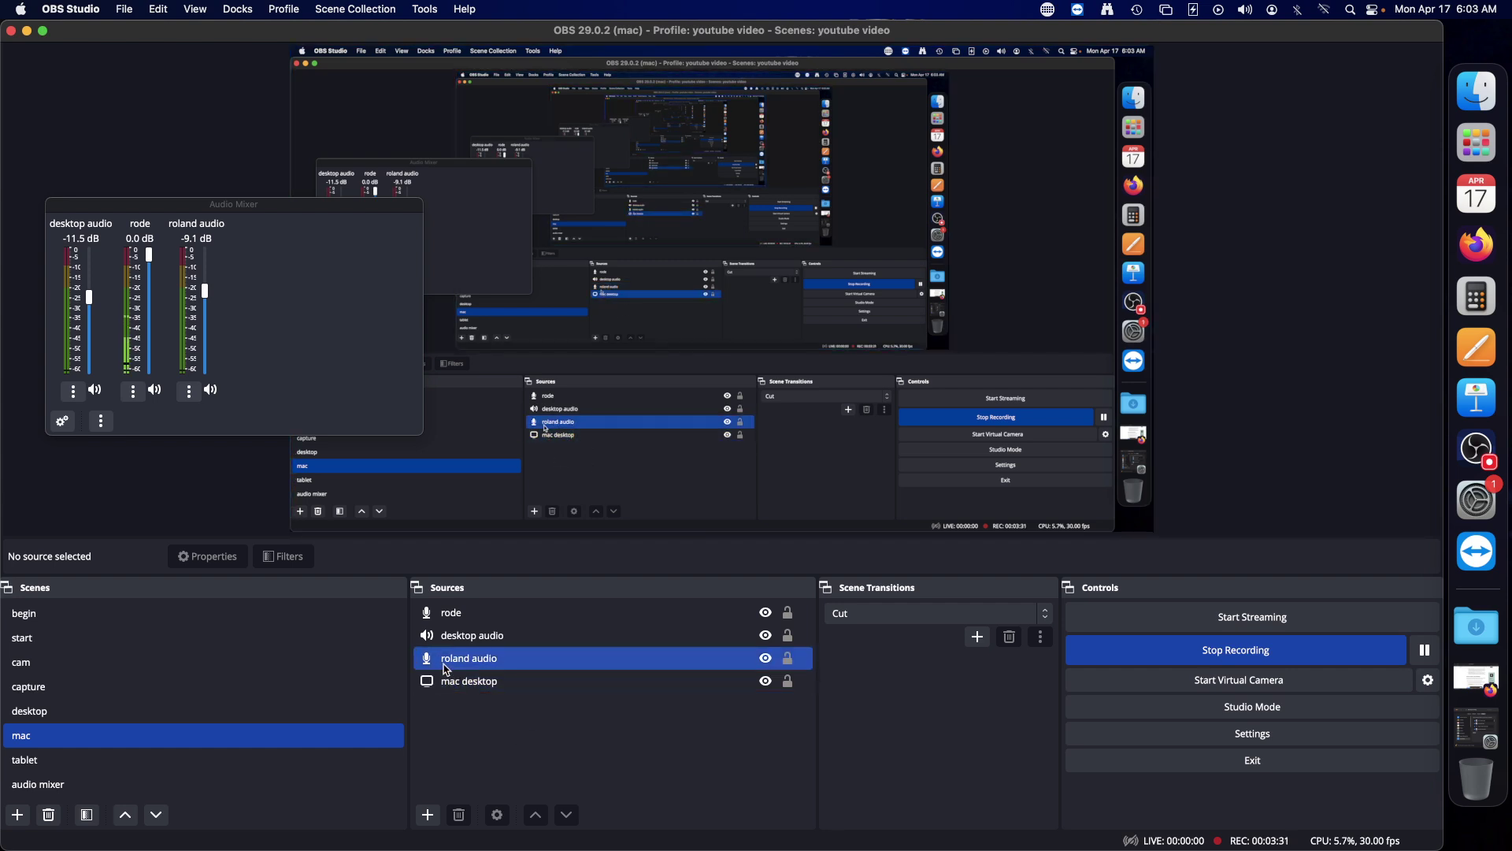
left_click(449, 690)
left_click(451, 709)
left_click(447, 669)
left_click(449, 692)
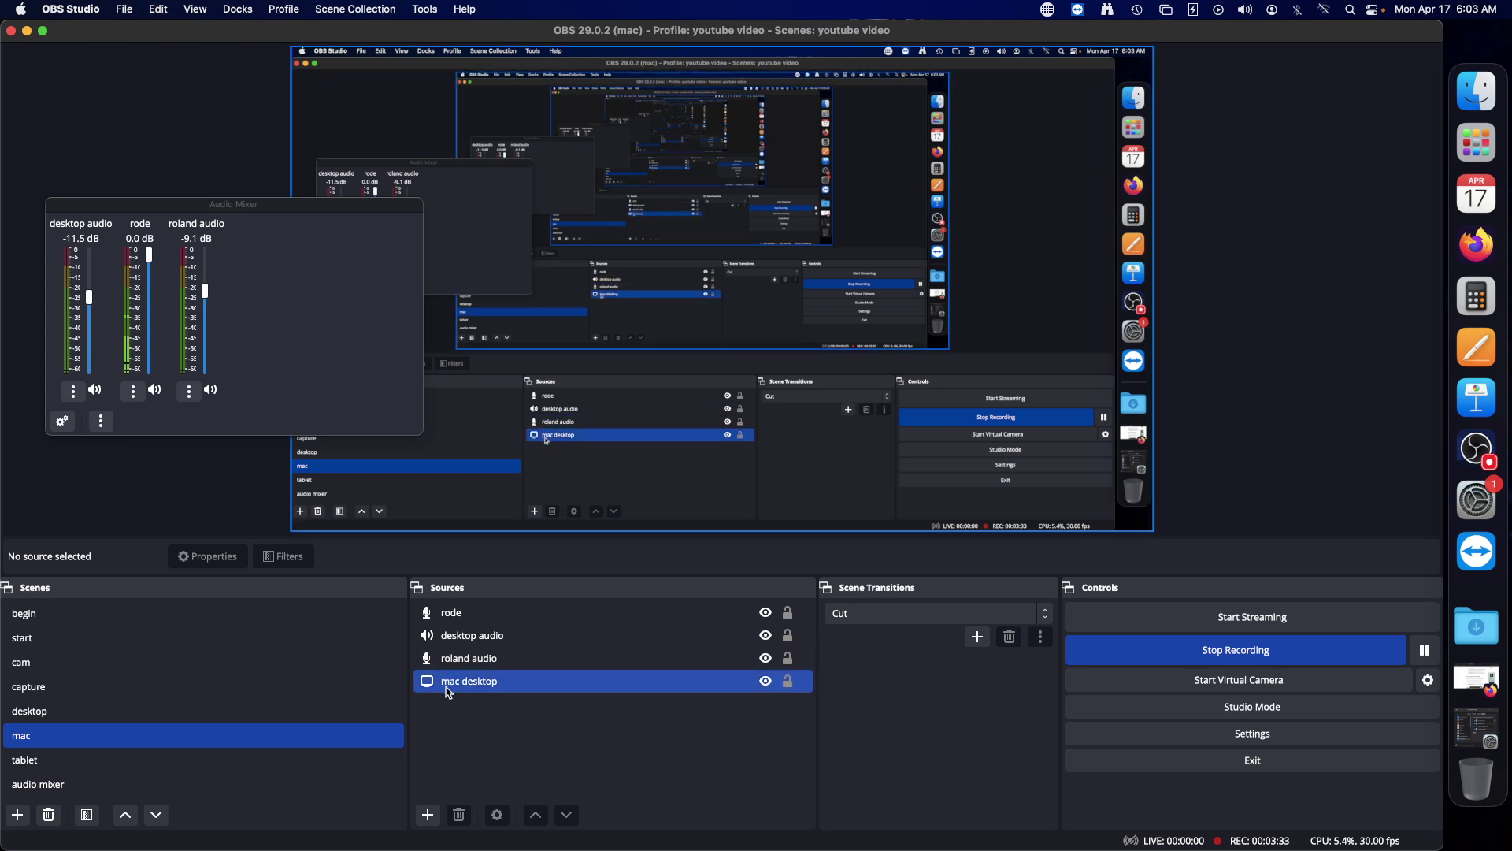
left_click(448, 708)
left_click(445, 687)
left_click(446, 708)
left_click(441, 691)
left_click(444, 701)
left_click(445, 688)
left_click(451, 711)
left_click(451, 691)
left_click(450, 709)
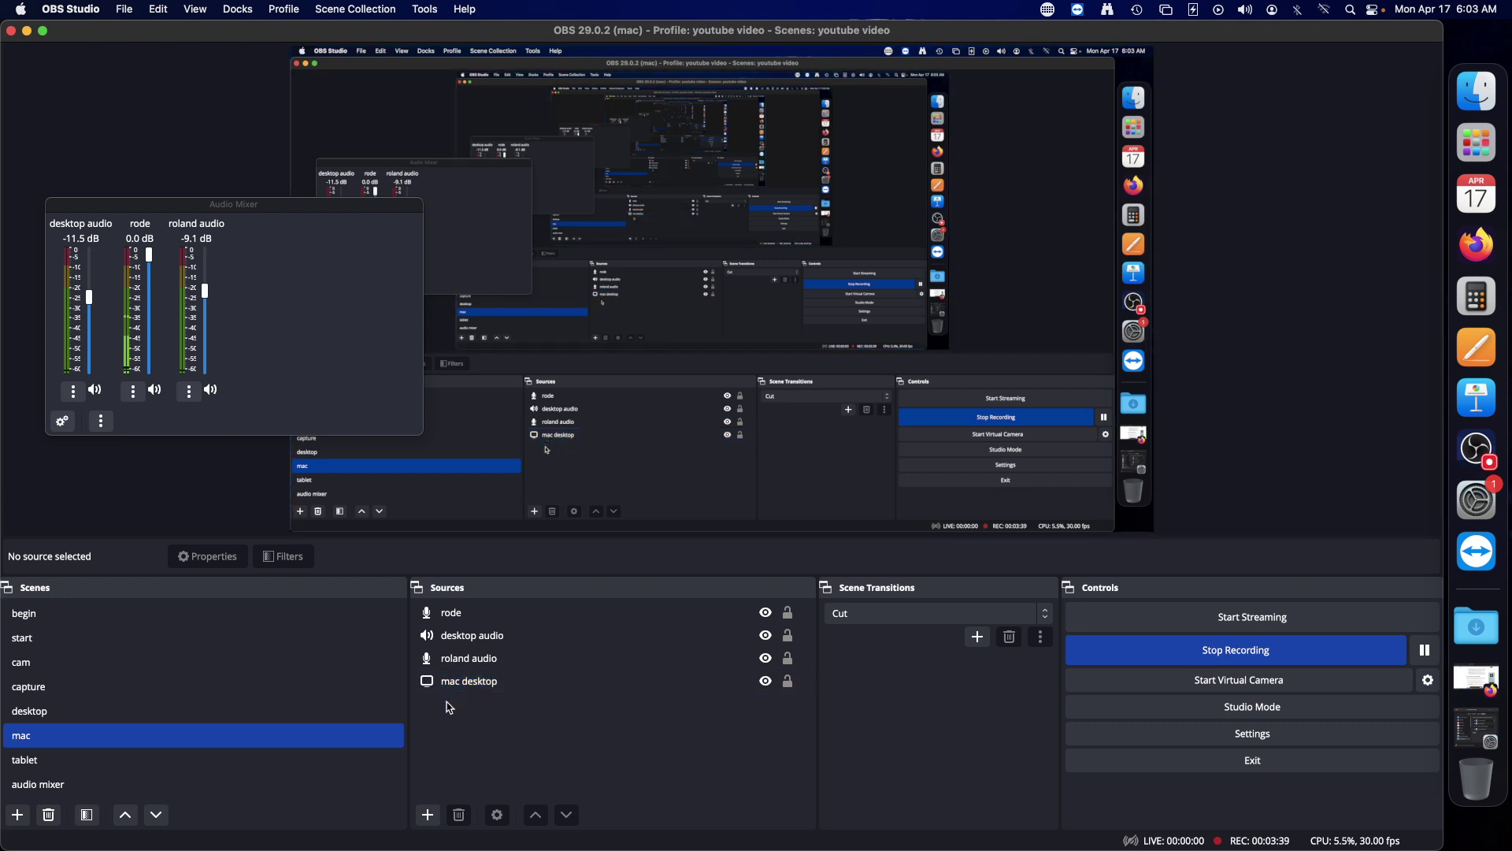
left_click(452, 691)
left_click(450, 711)
Open the View menu's Docks list, then dismiss it to return to the main OBS window
left_click(234, 11)
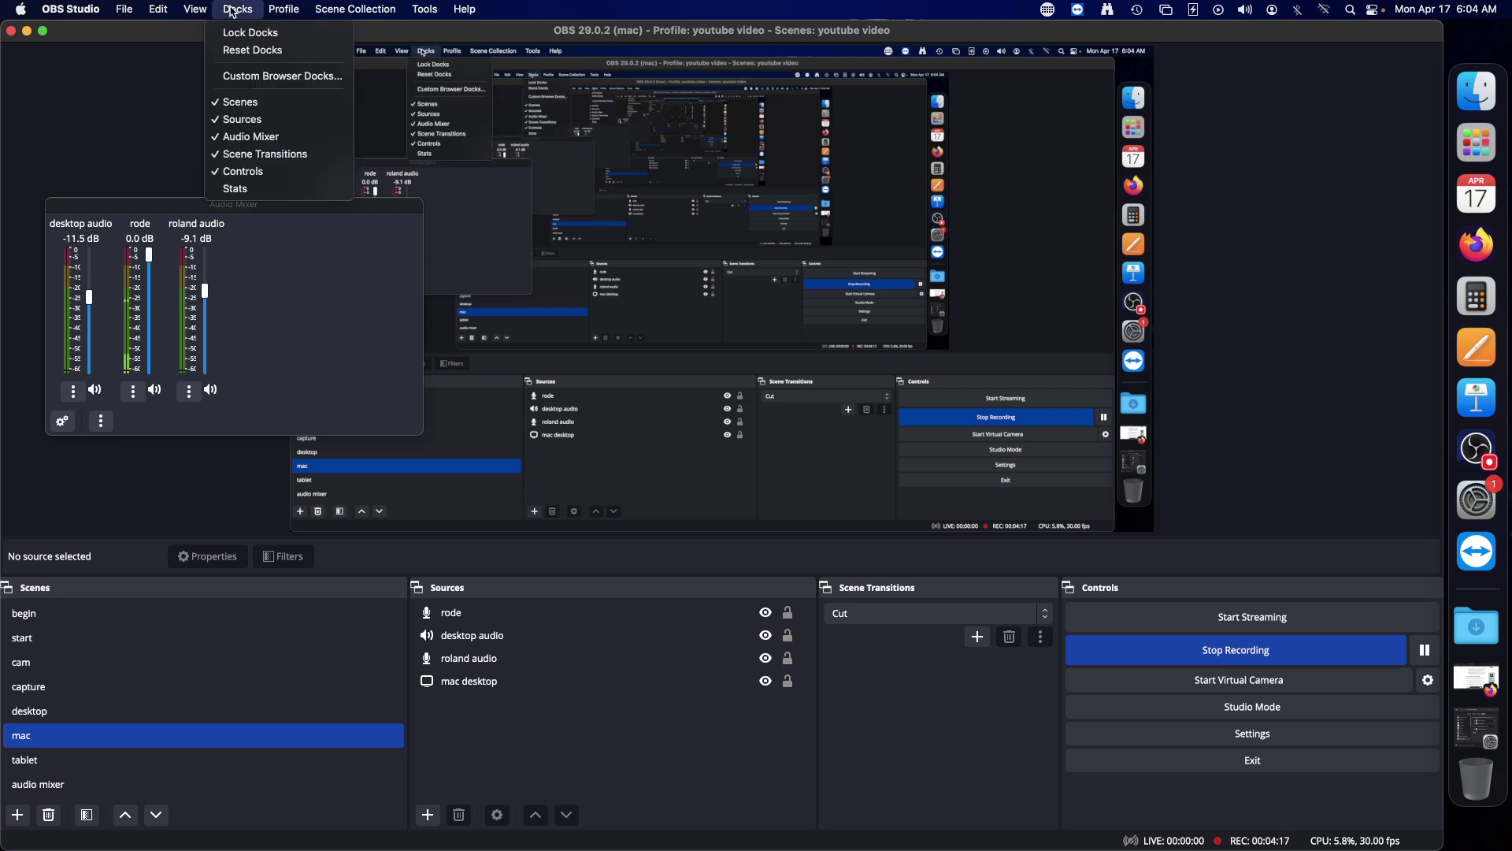
left_click(138, 37)
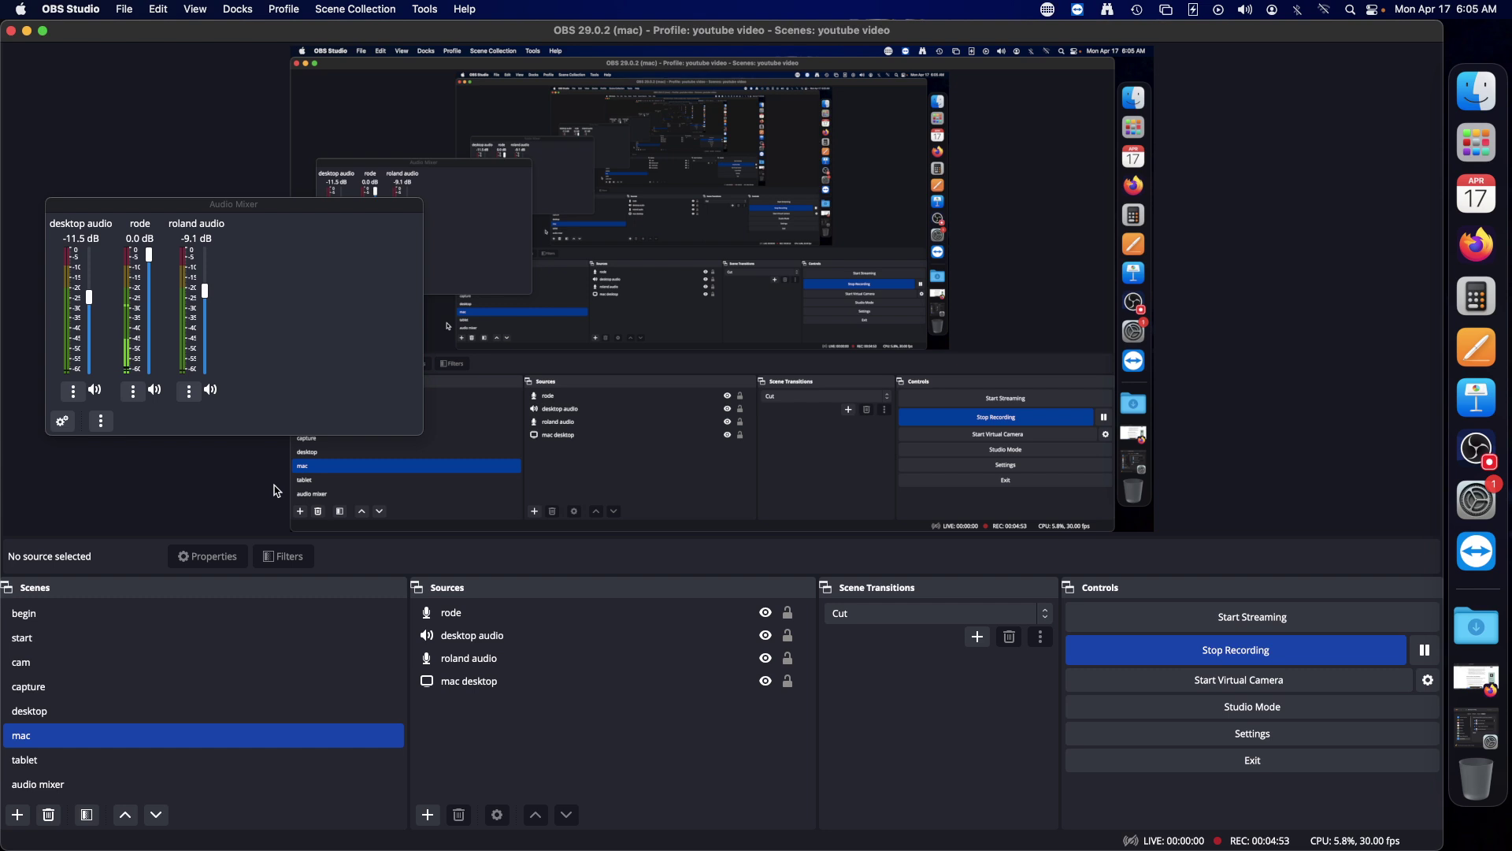
left_click(435, 664)
key("Up")
key("Down")
key("Down")
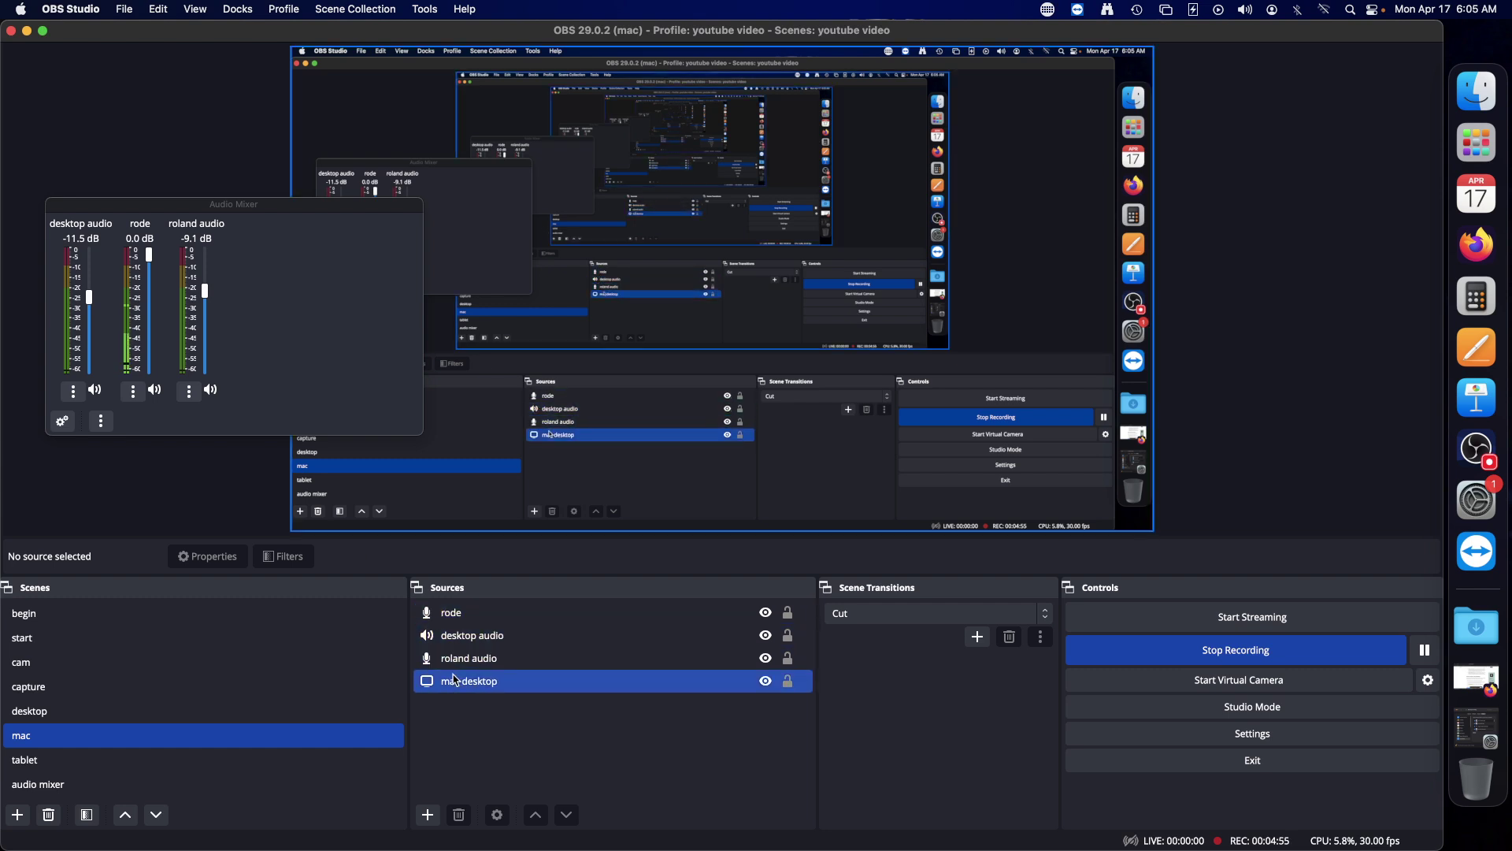
left_click(201, 735)
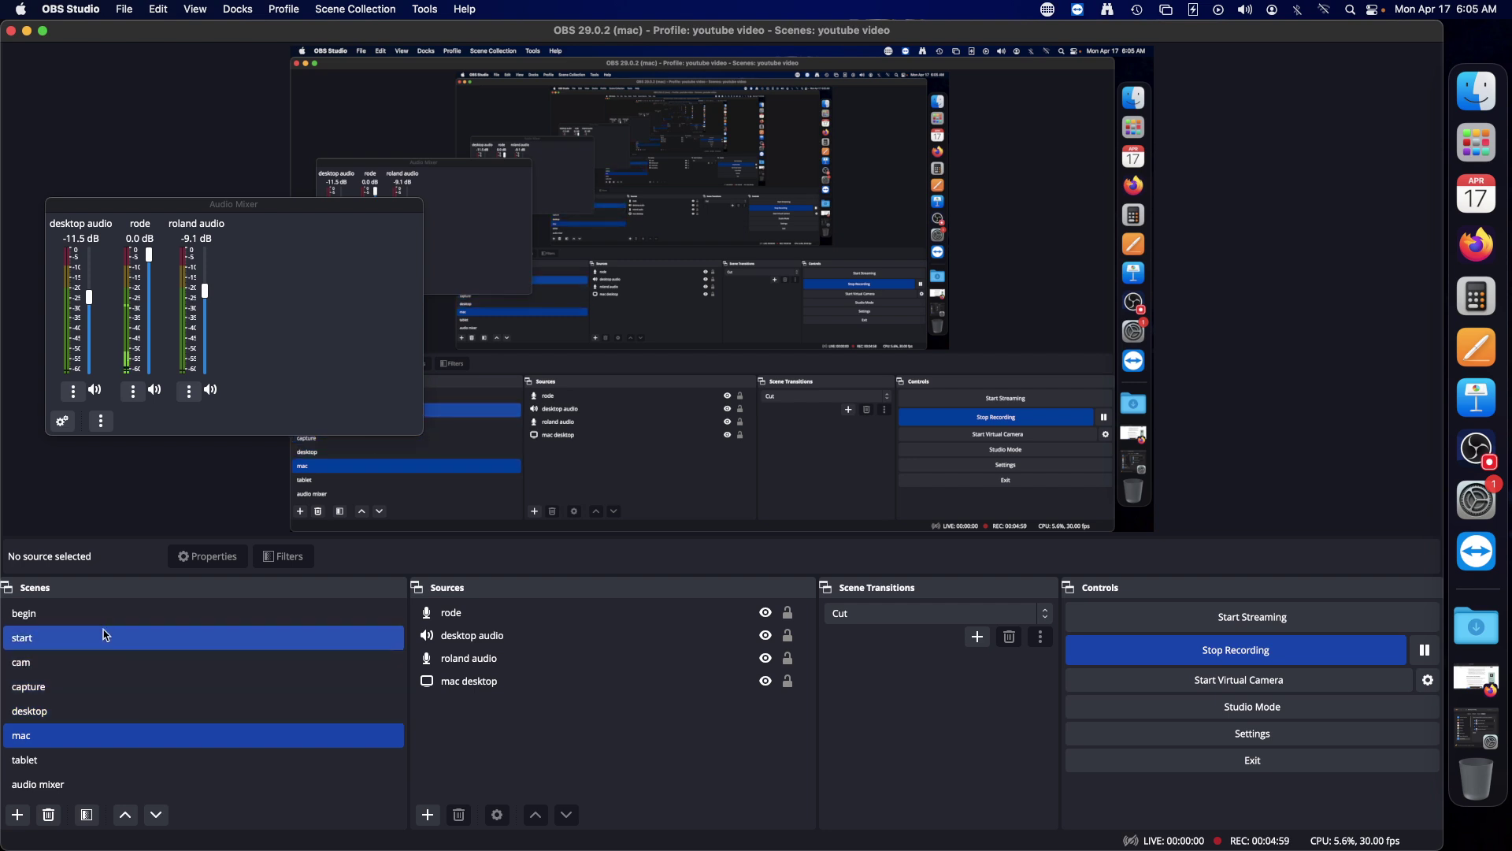
left_click(483, 685)
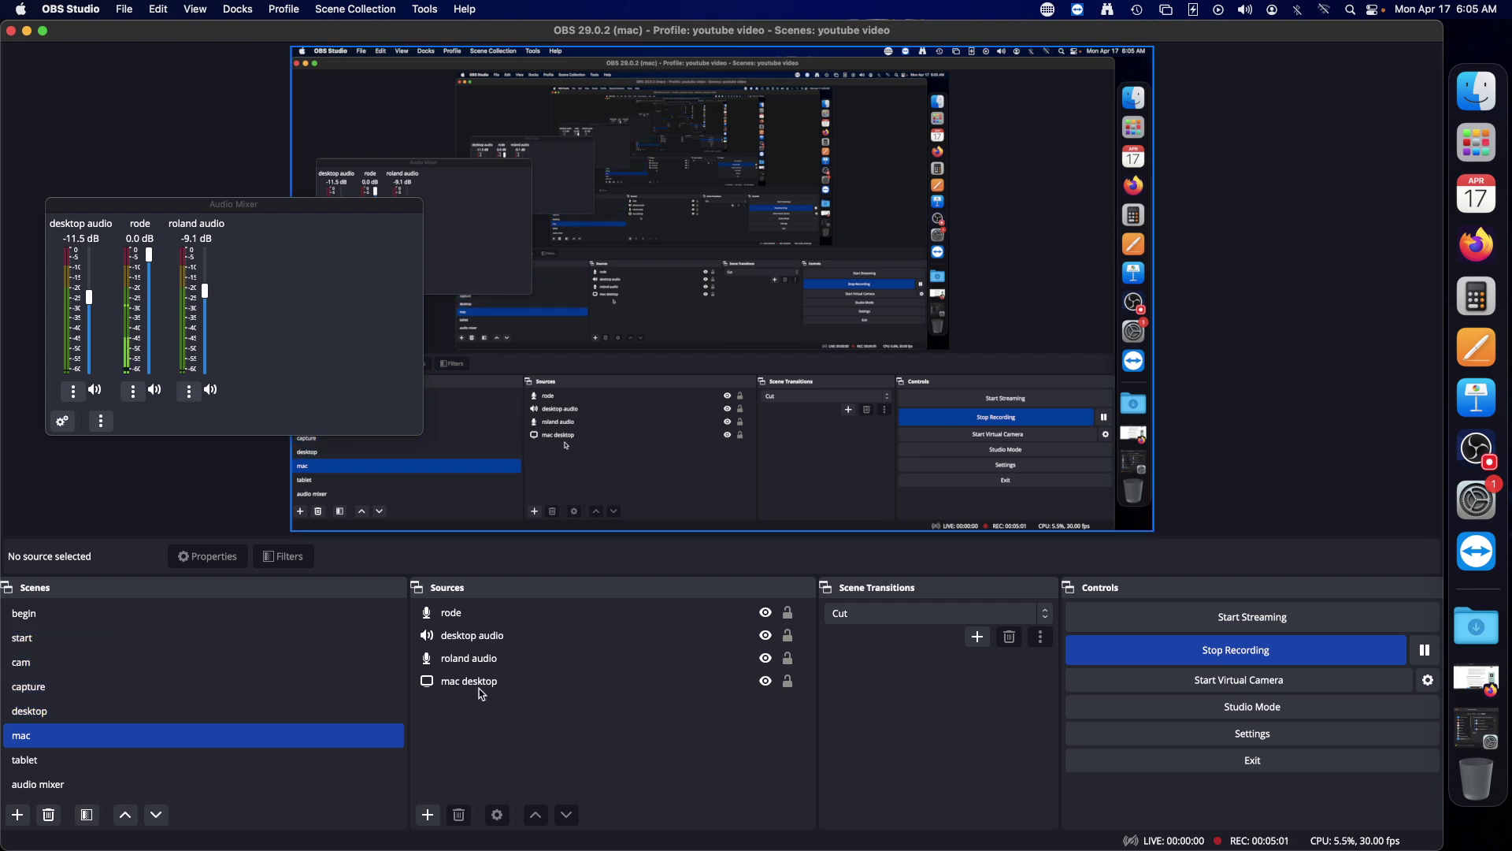
left_click(449, 663)
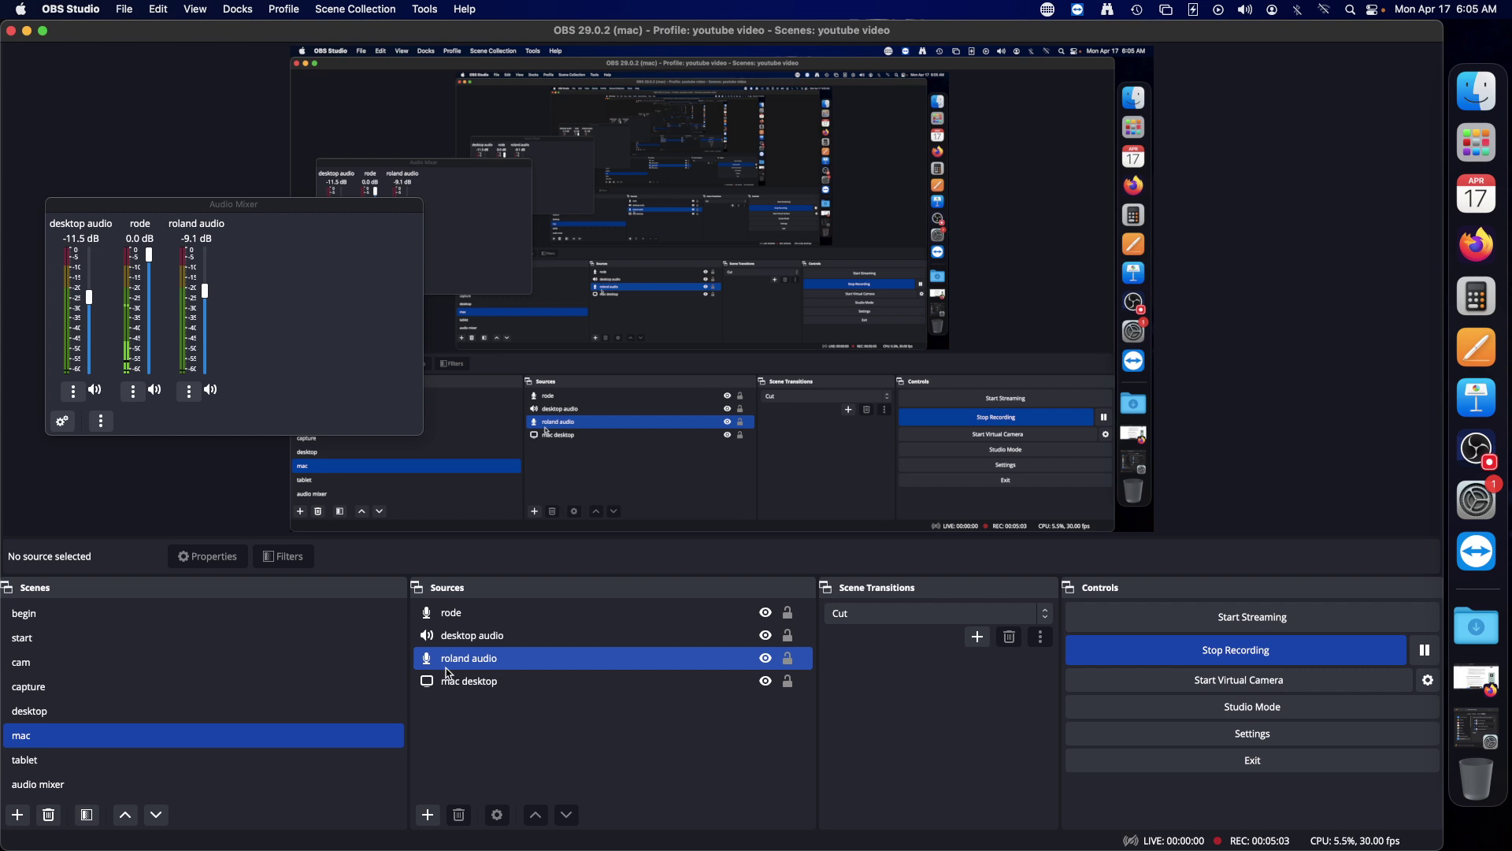
left_click(471, 643)
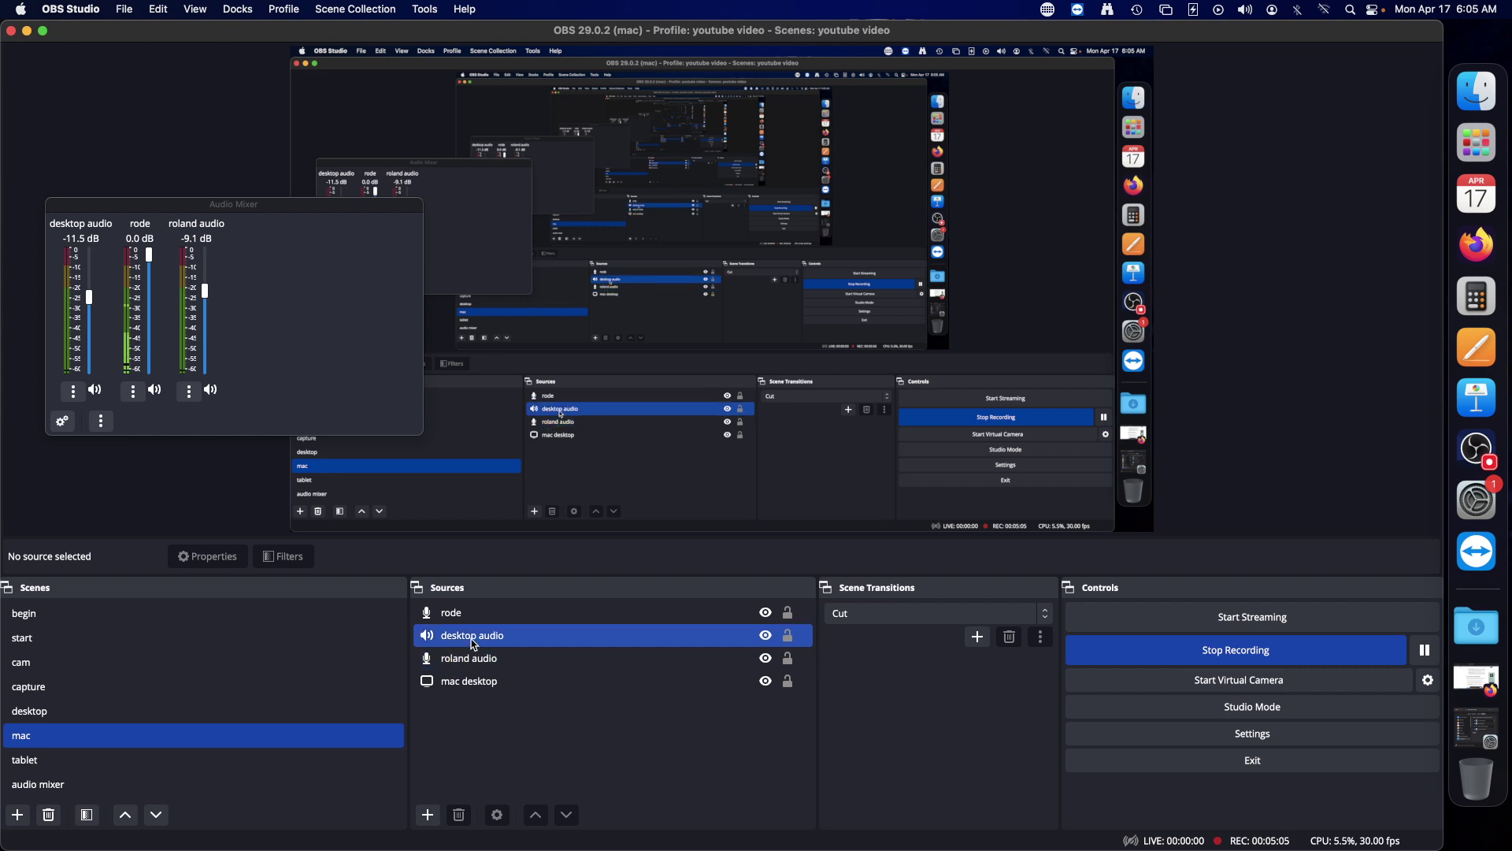
left_click(471, 621)
left_click(465, 636)
left_click(450, 662)
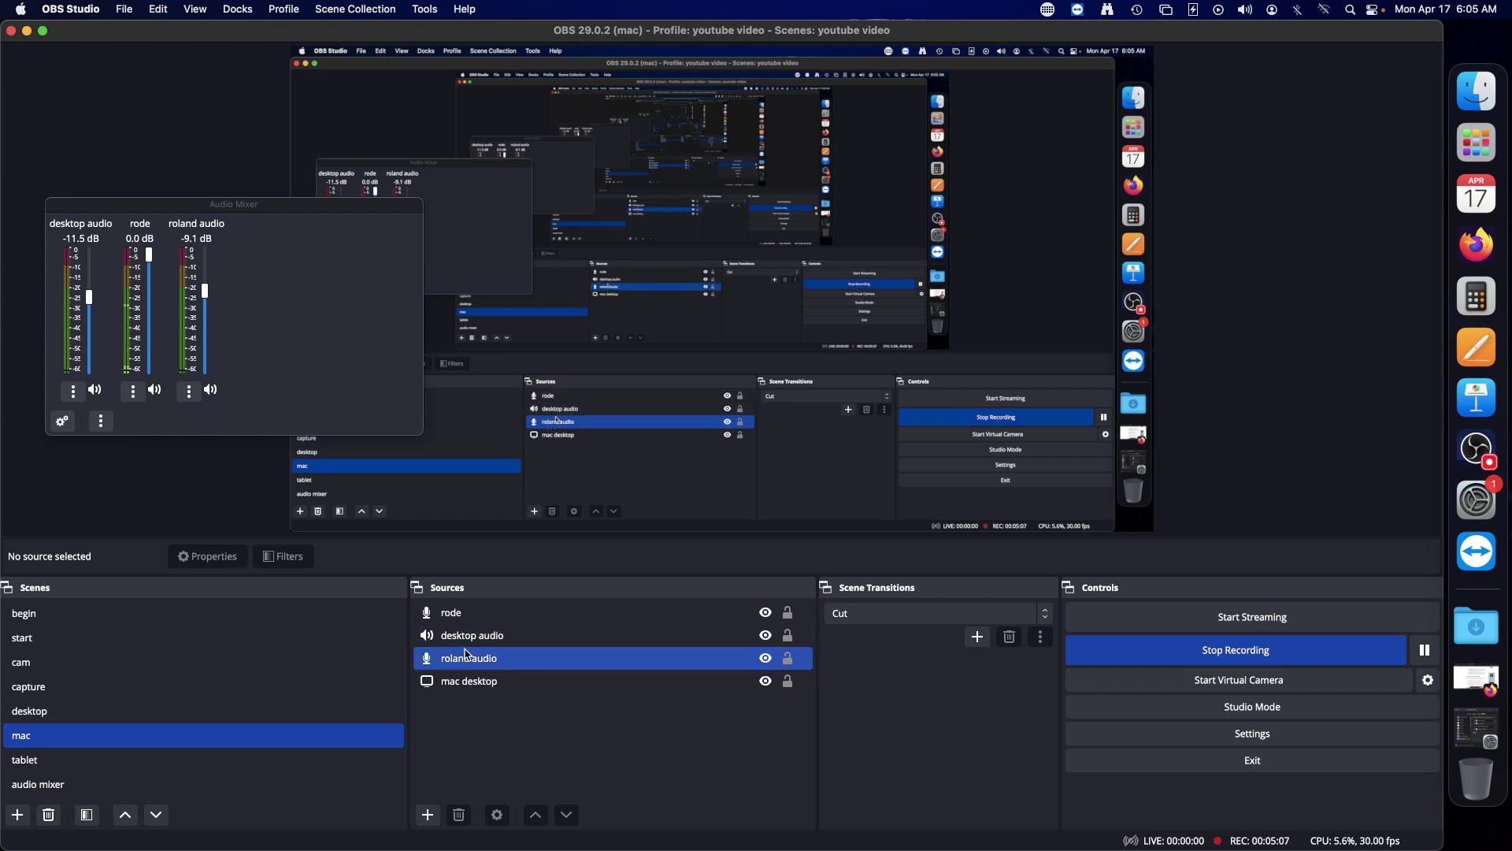
left_click(457, 638)
left_click(449, 666)
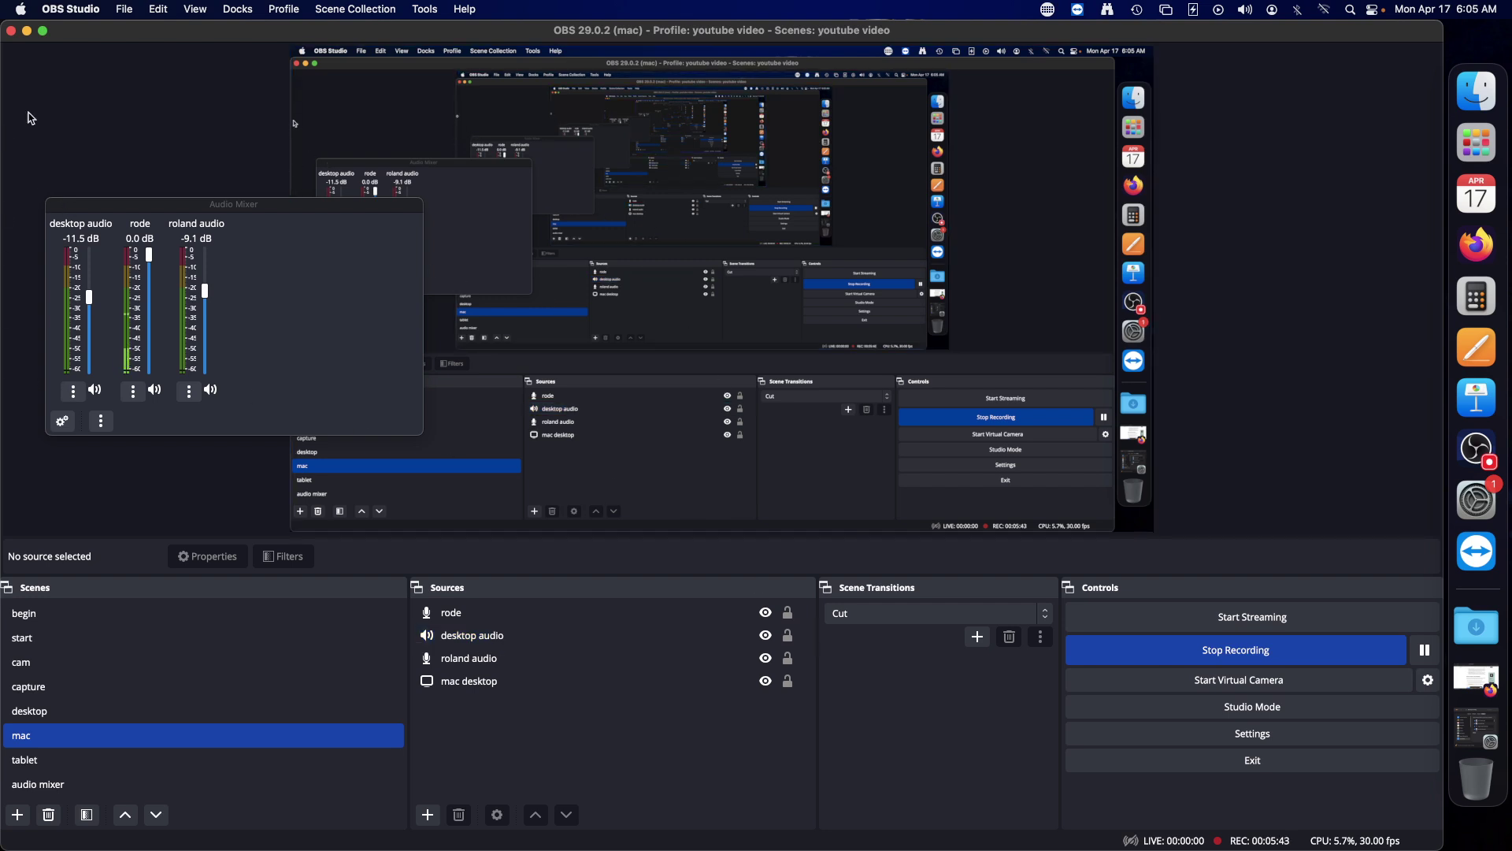
Minimize, restore and re-minimize OBS so the Audio Mixer floats alone, then close Stream Deck
left_click(28, 33)
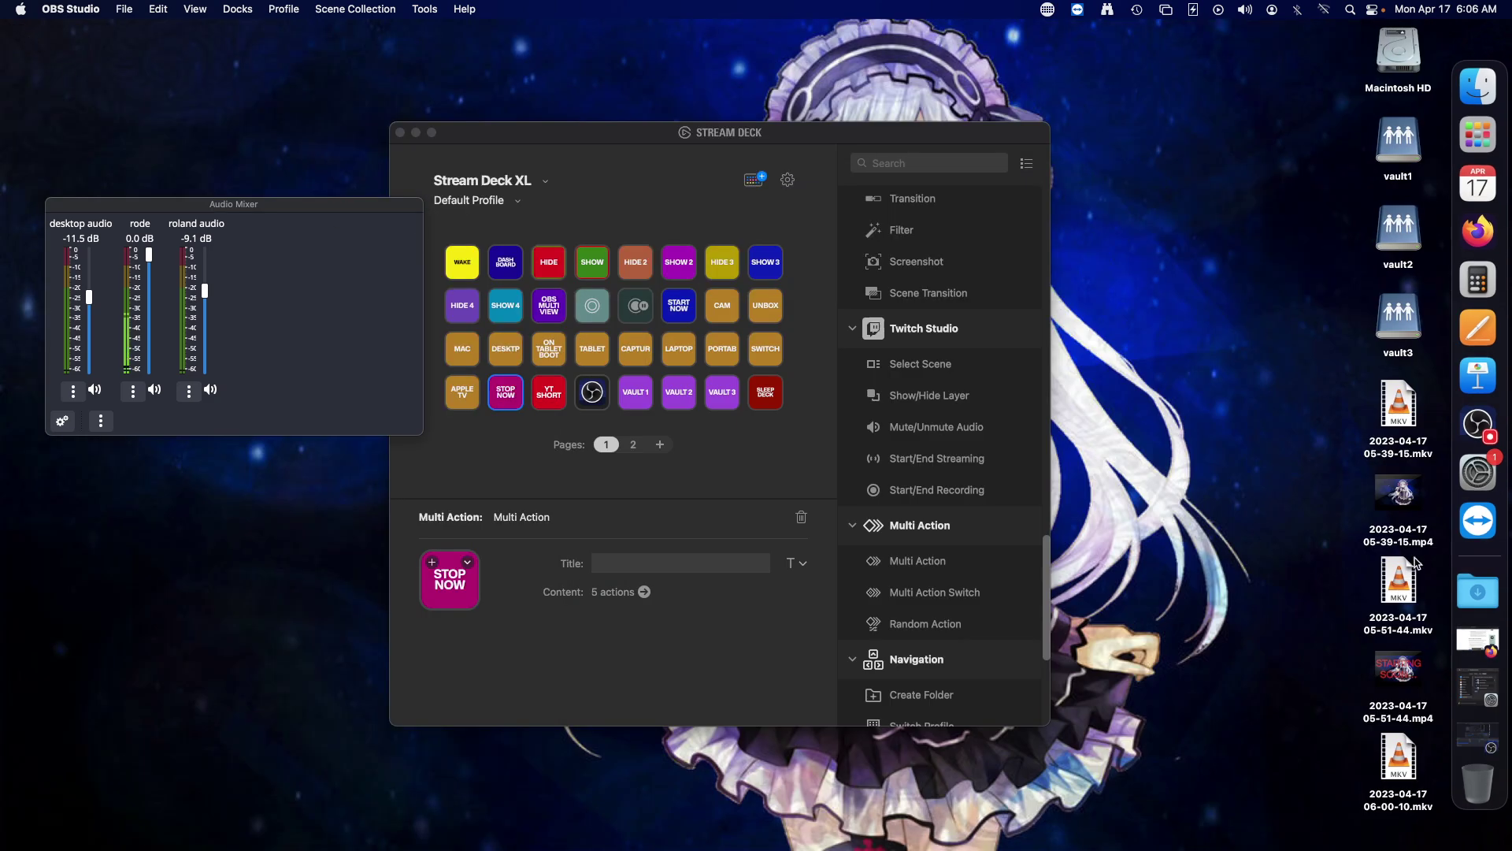
left_click(1481, 733)
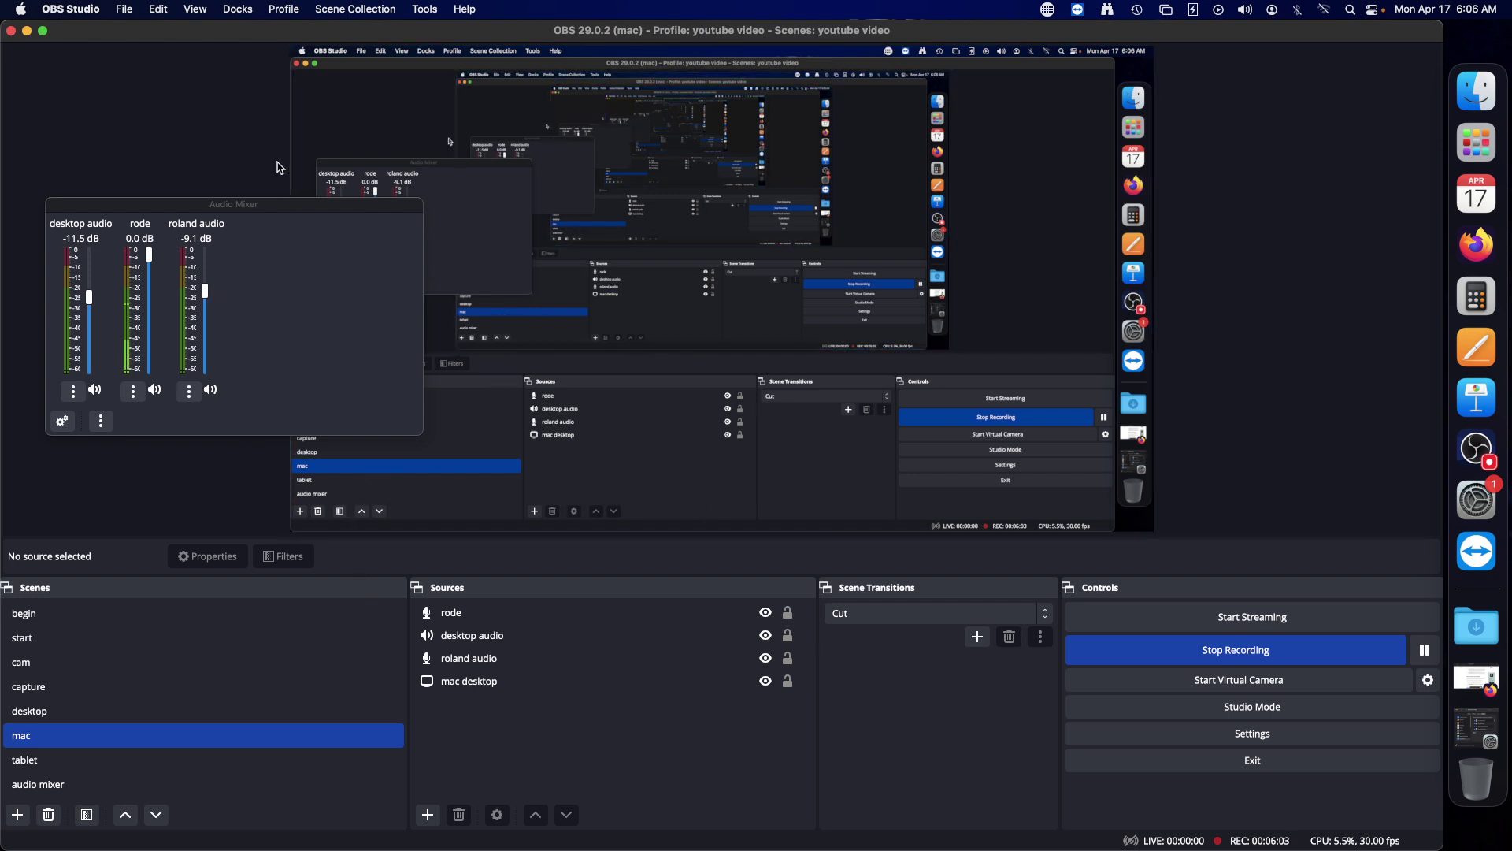
left_click(28, 32)
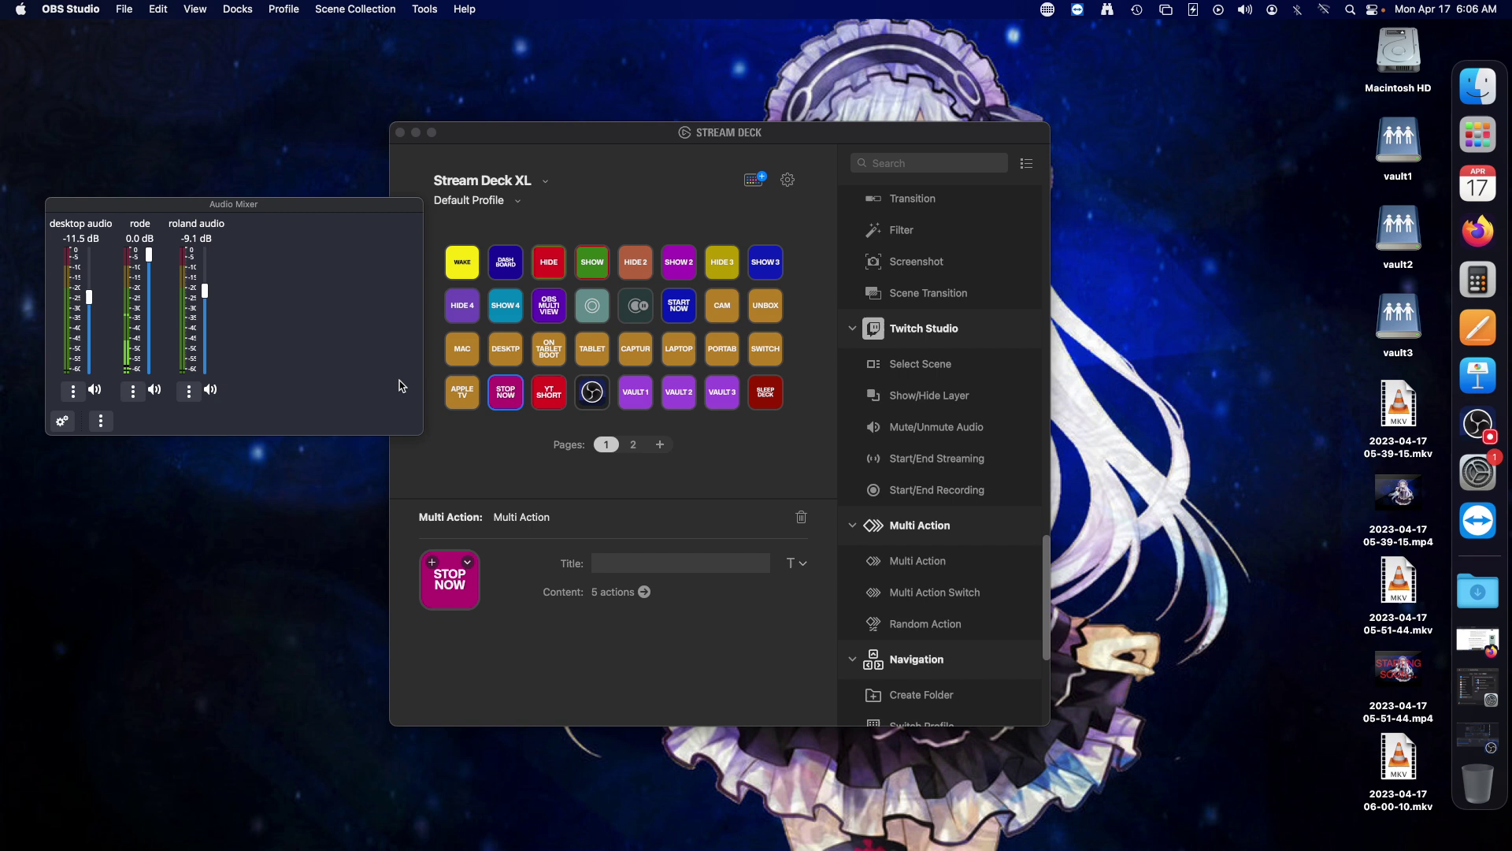
left_click(400, 132)
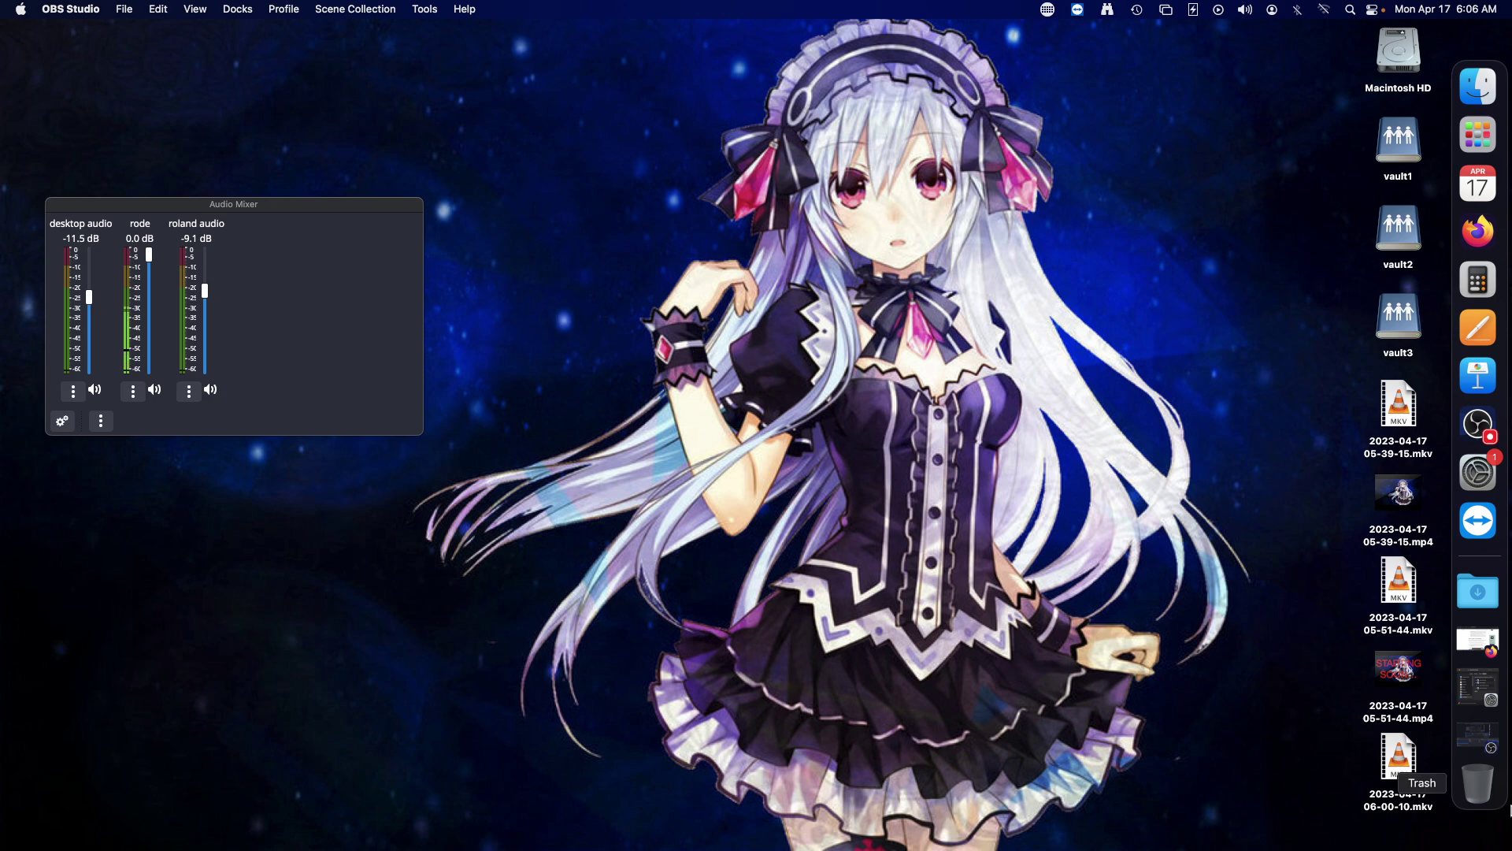
Restore OBS from its Dock thumbnail while the recording continues near 6:29
left_click(1485, 747)
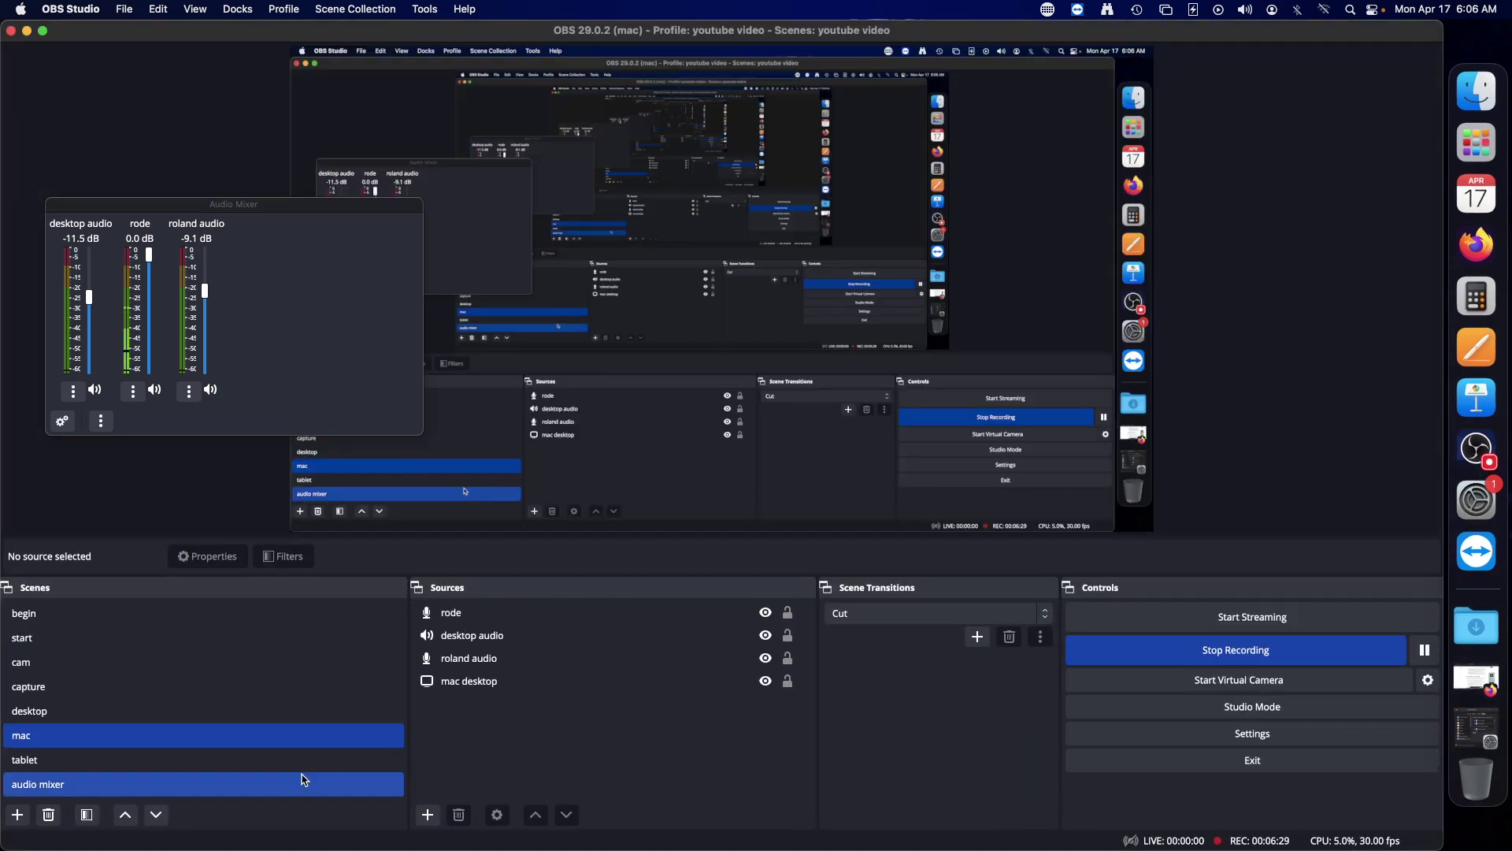